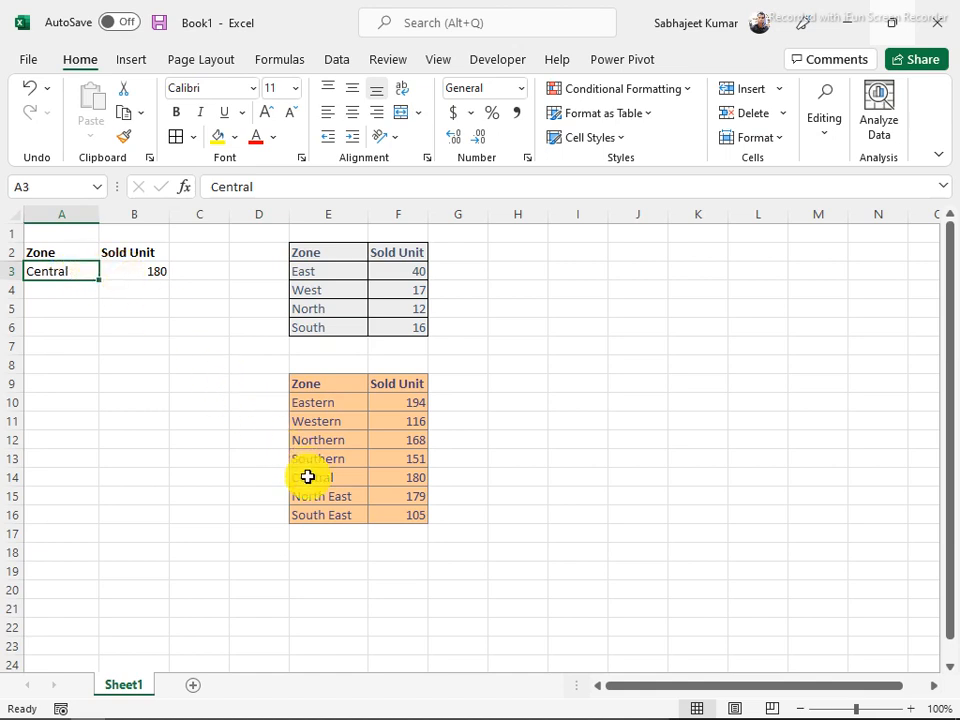
# Replace the zone in cell A3 with East
pyautogui.moveTo(309, 478); pyautogui.dragTo(396, 476)
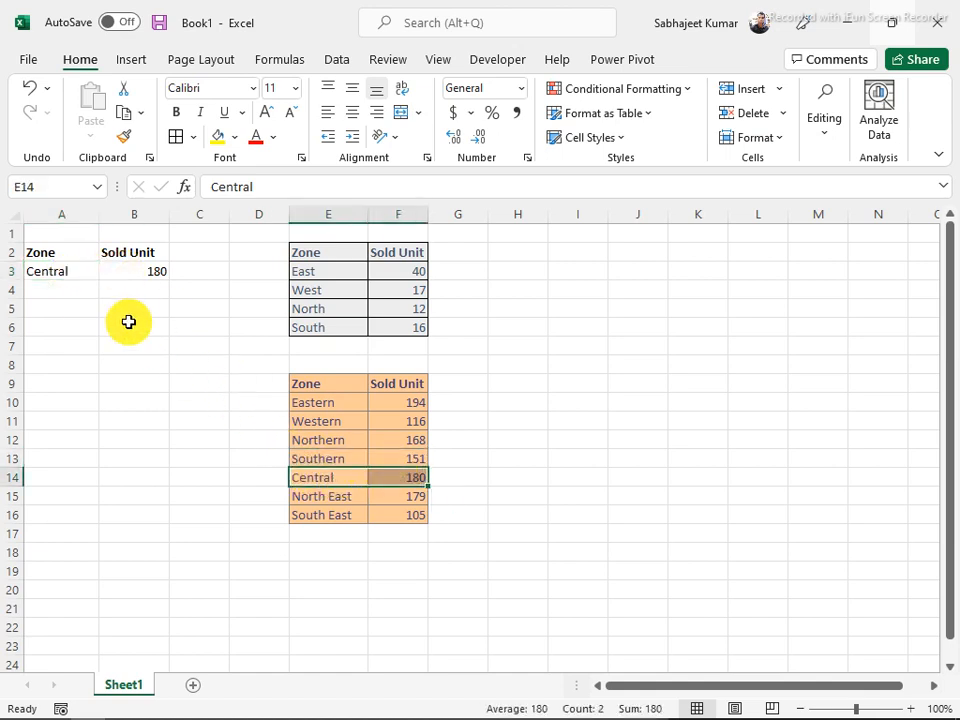
pyautogui.click(128, 271)
pyautogui.click(52, 271)
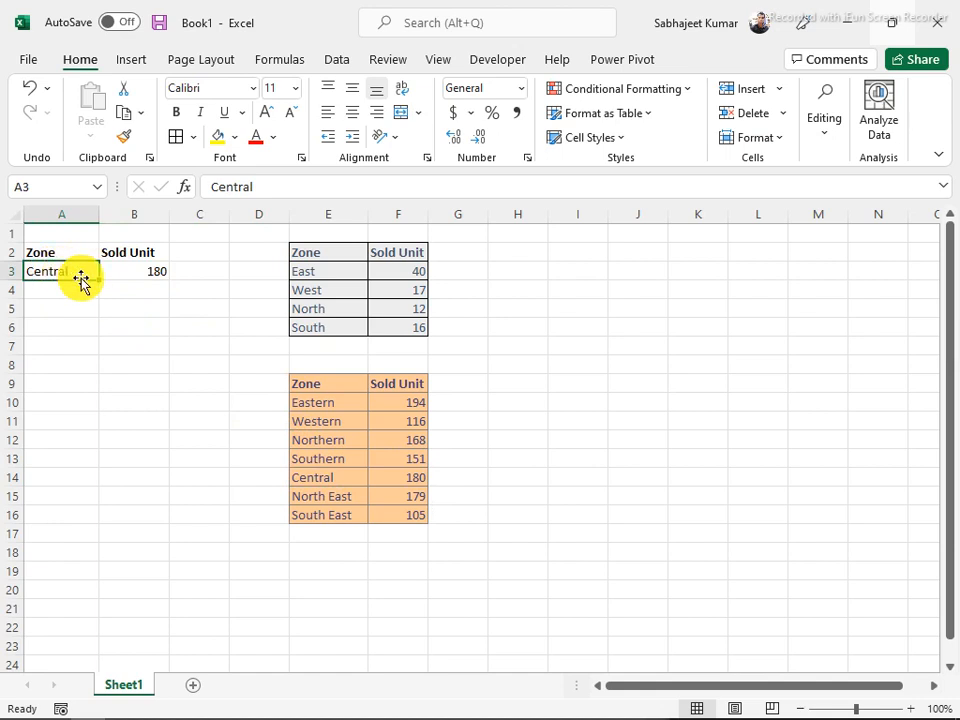
pyautogui.write('e')
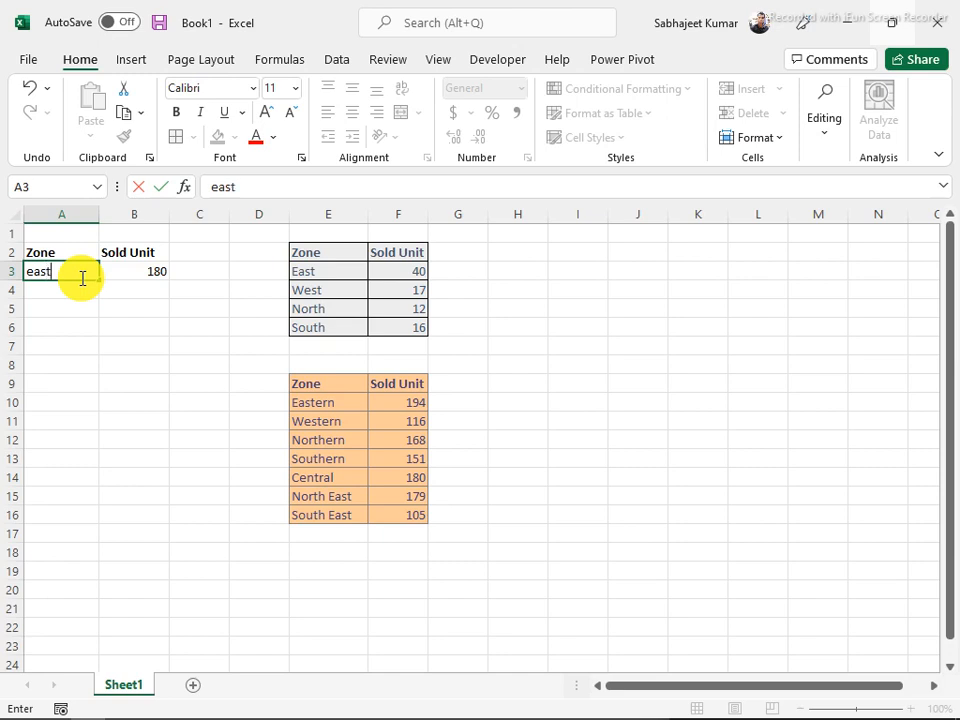
pyautogui.write('ast')
pyautogui.press('Return')
pyautogui.press('Up')
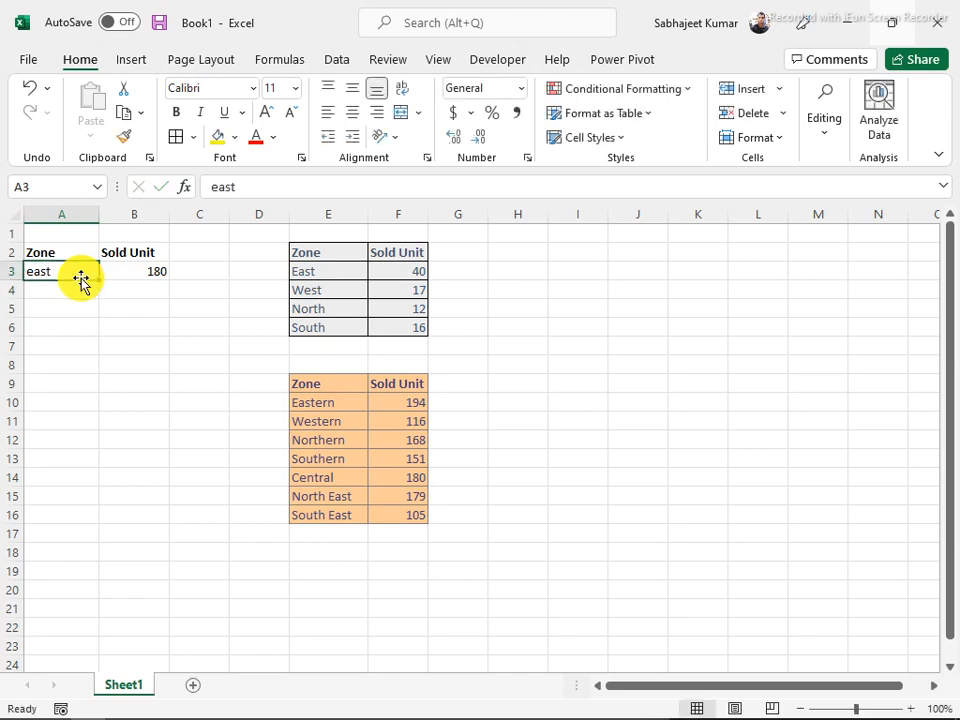
pyautogui.write('E')
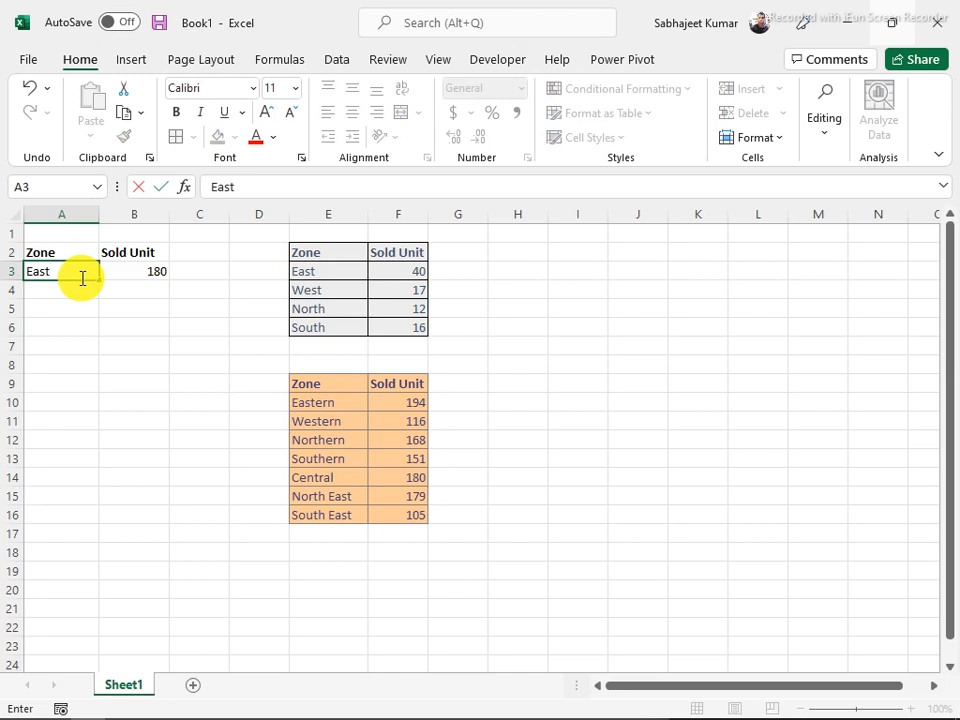
pyautogui.press('Tab')
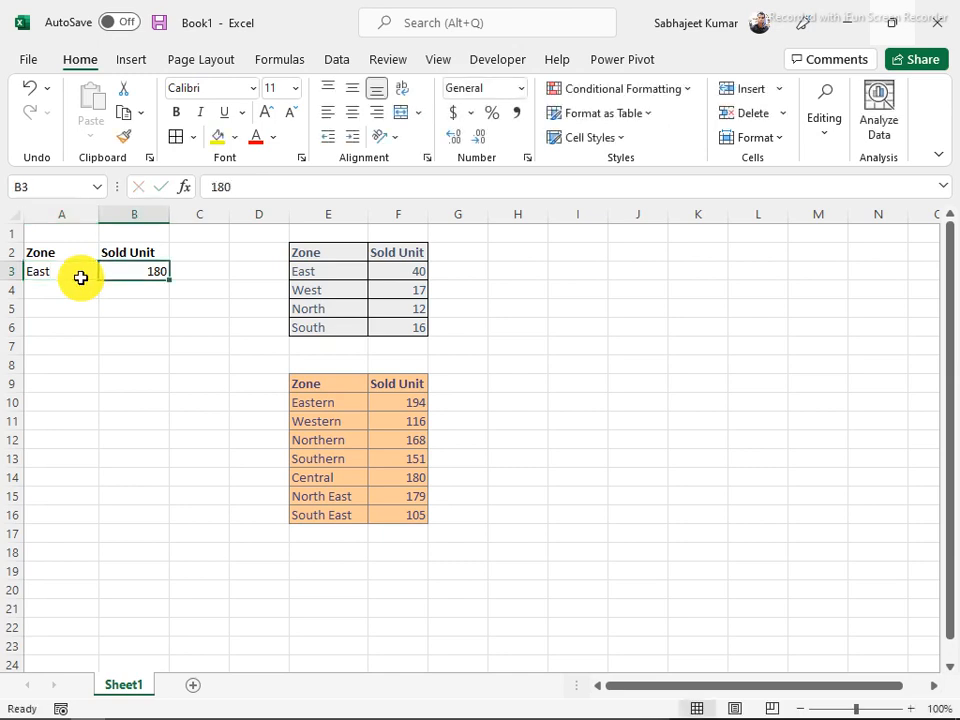
# Set the sold unit in cell B3 to 40, taken from the East row of the upper table
pyautogui.moveTo(319, 405); pyautogui.dragTo(398, 516)
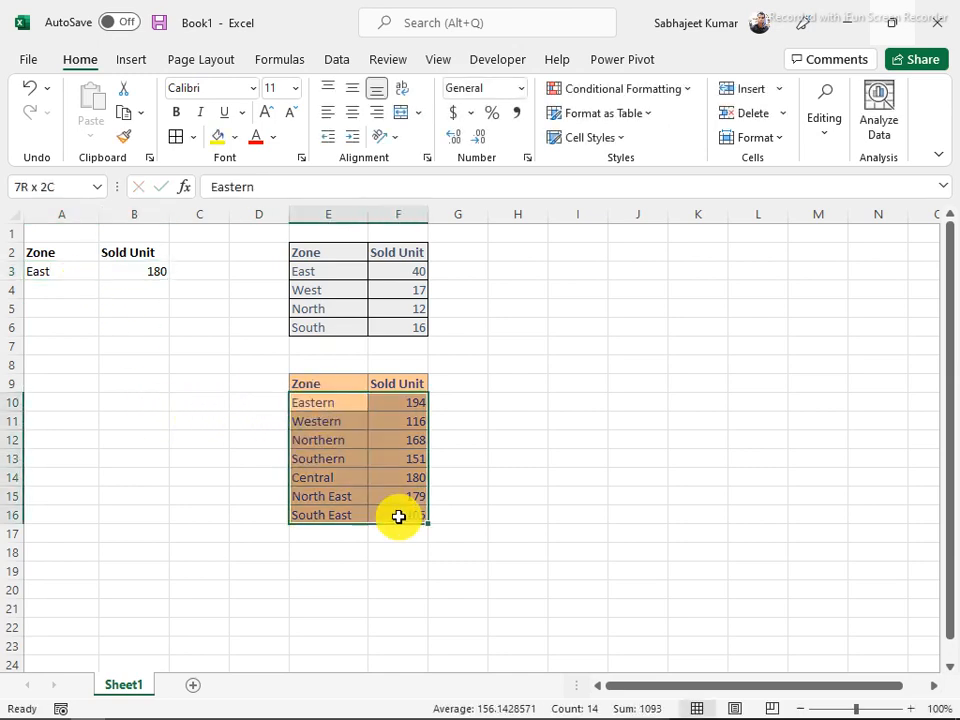
pyautogui.moveTo(317, 274); pyautogui.dragTo(400, 346)
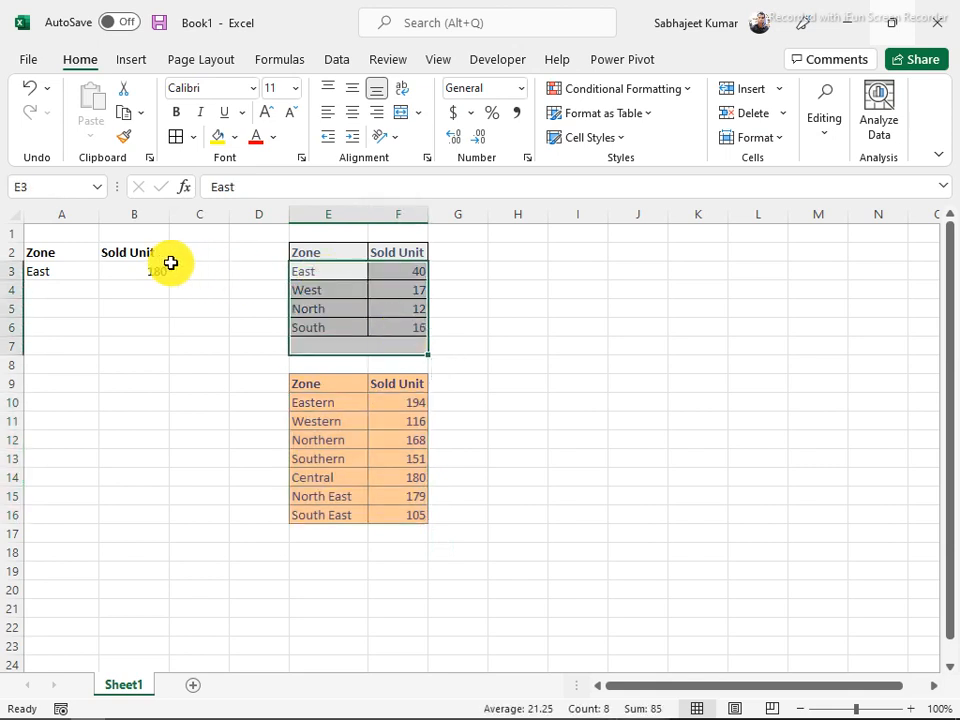
pyautogui.click(150, 266)
pyautogui.write('40')
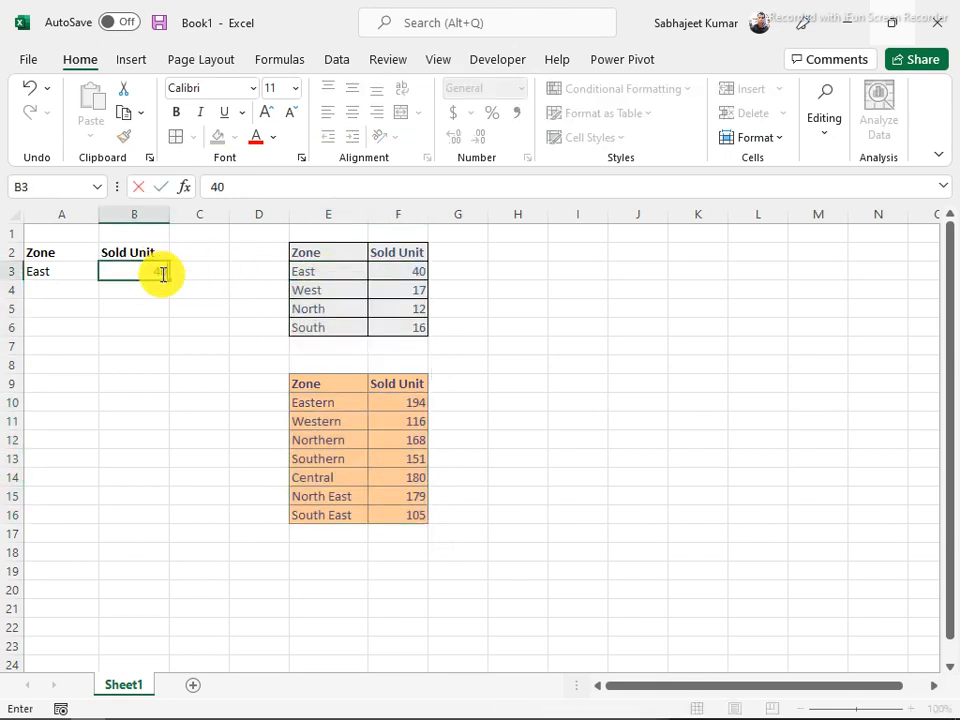
pyautogui.press('Tab')
pyautogui.moveTo(320, 272); pyautogui.dragTo(390, 329)
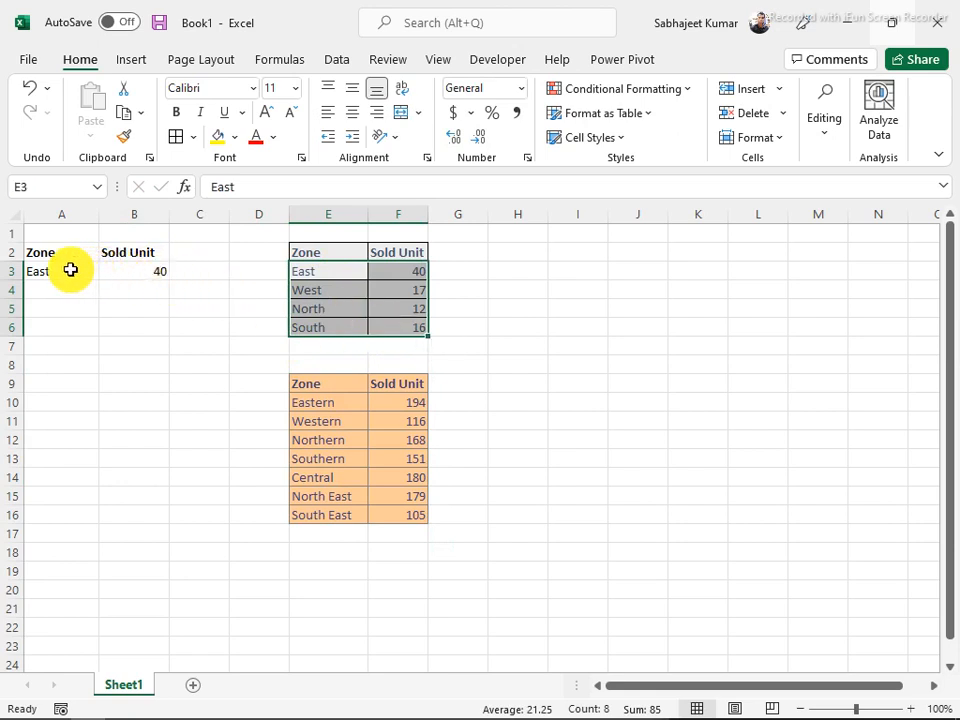
pyautogui.moveTo(71, 270); pyautogui.dragTo(158, 346)
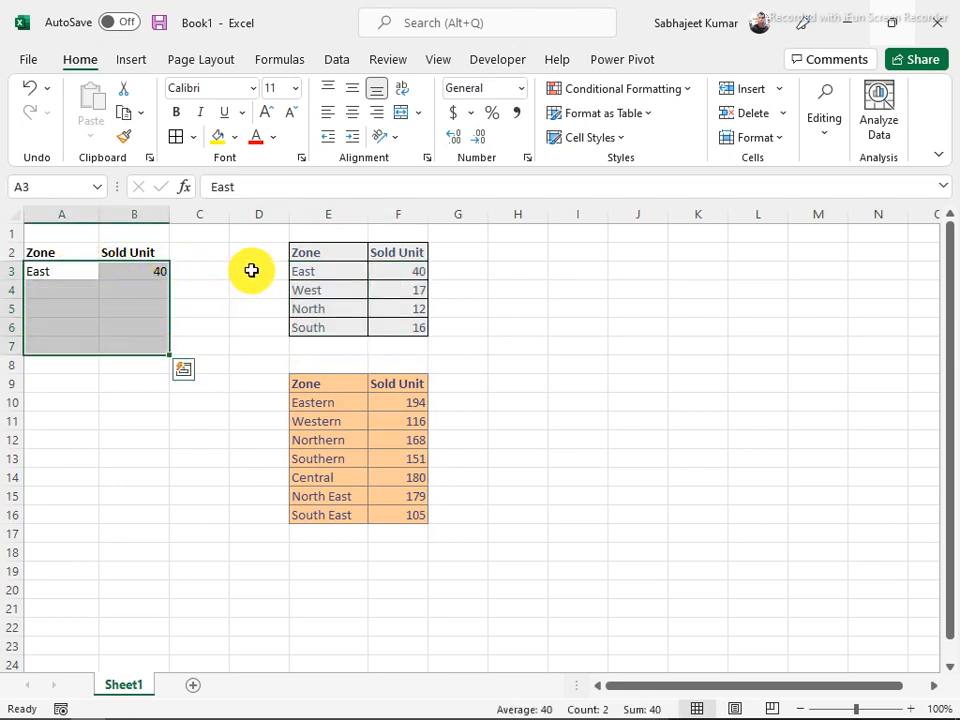
pyautogui.moveTo(306, 253); pyautogui.dragTo(388, 332)
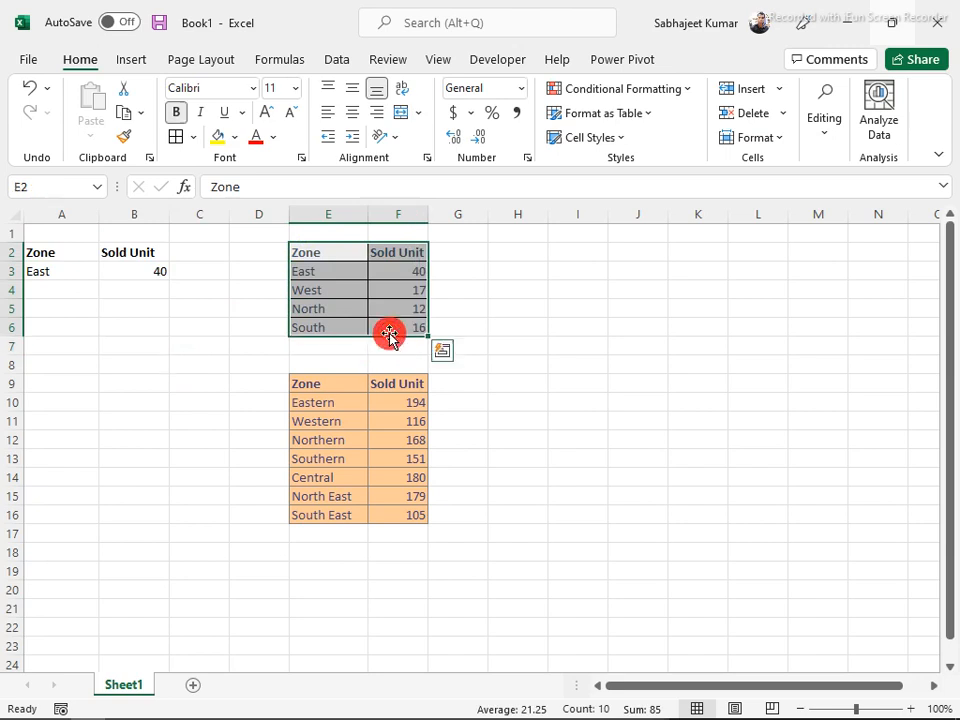
pyautogui.moveTo(60, 272); pyautogui.dragTo(108, 288)
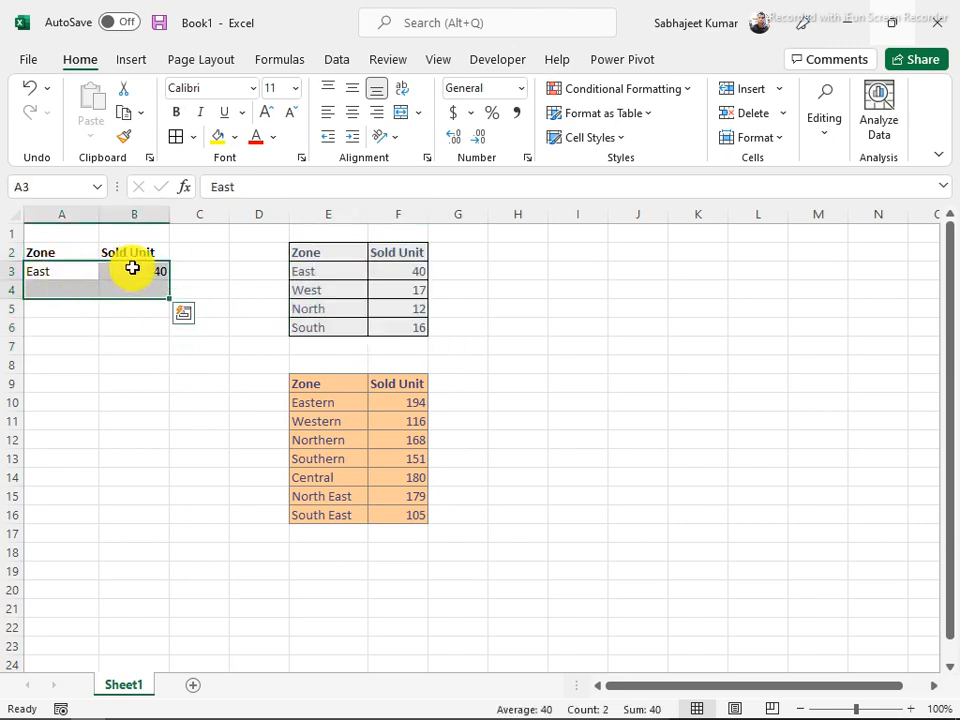
pyautogui.click(136, 268)
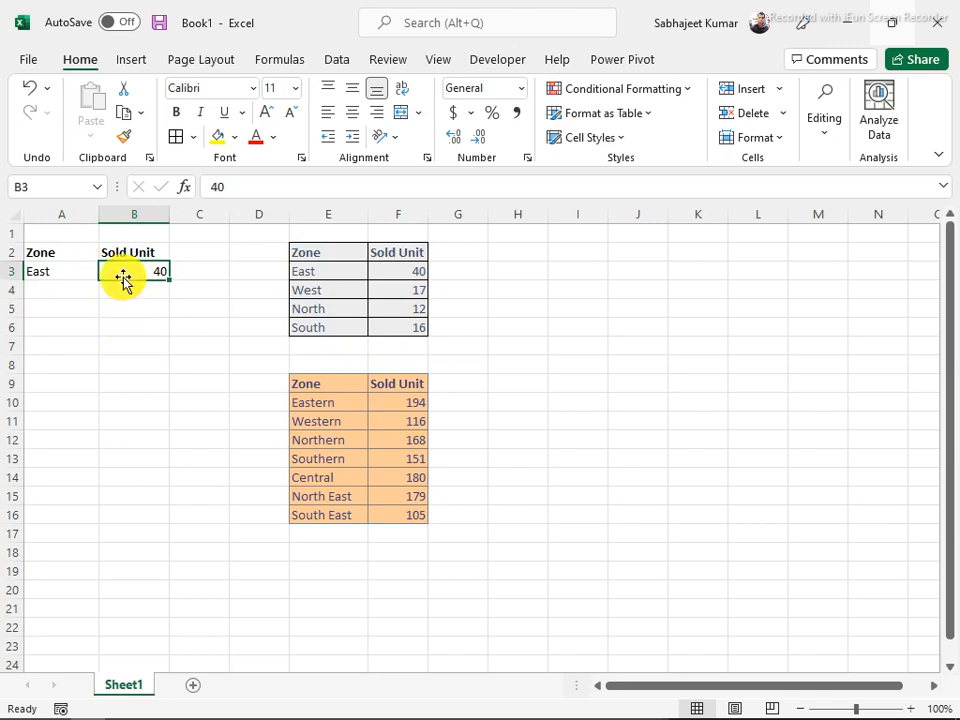
pyautogui.click(125, 583)
pyautogui.write('=if')
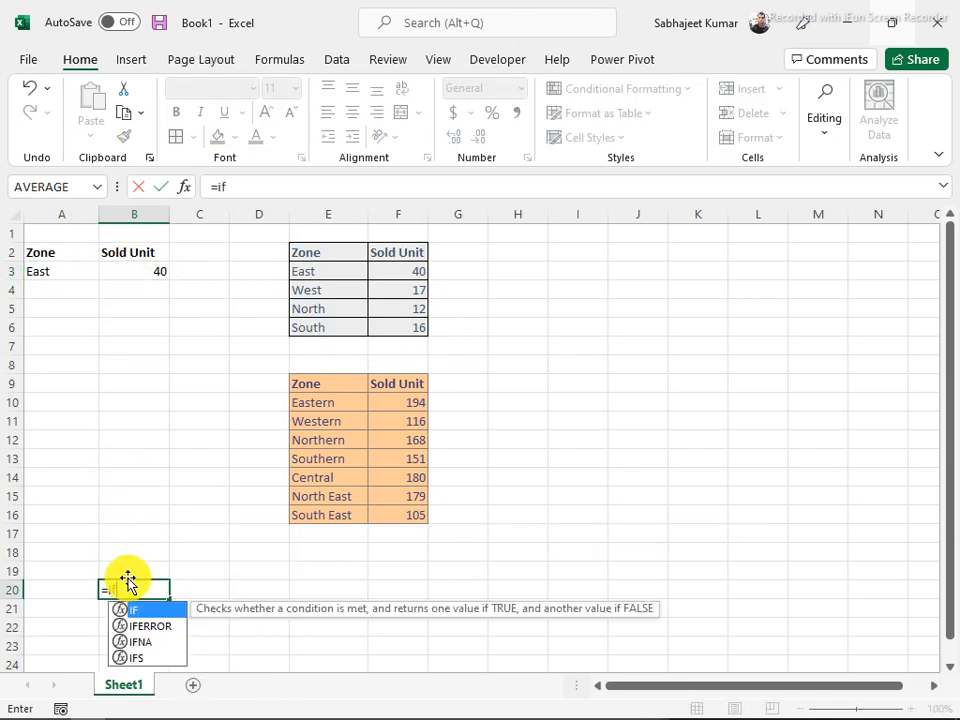
pyautogui.write('na')
pyautogui.press('Tab')
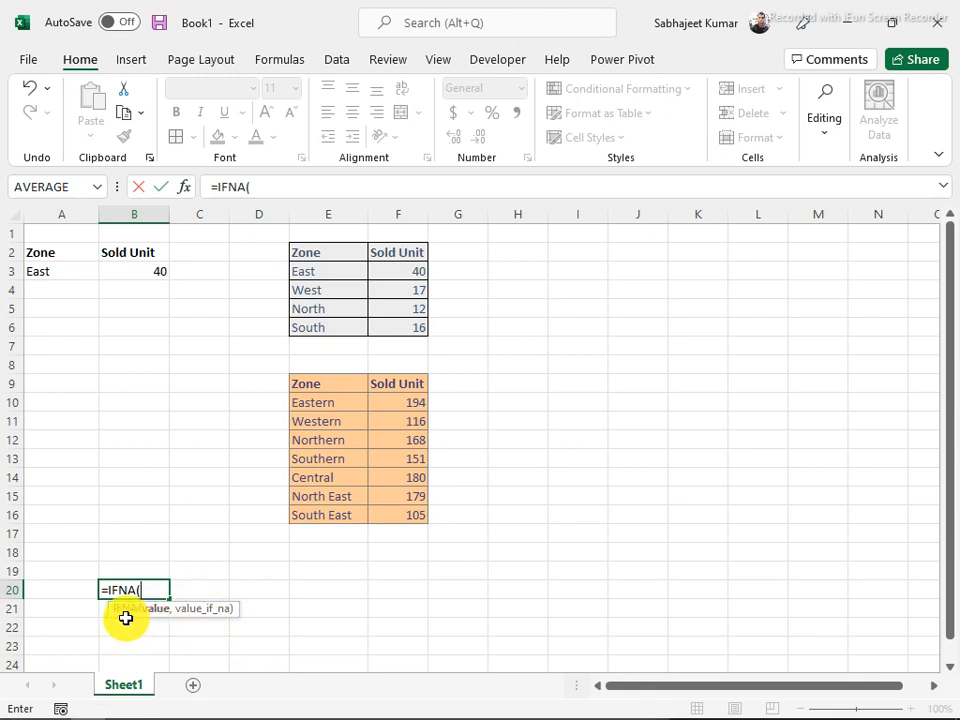
pyautogui.press('Escape')
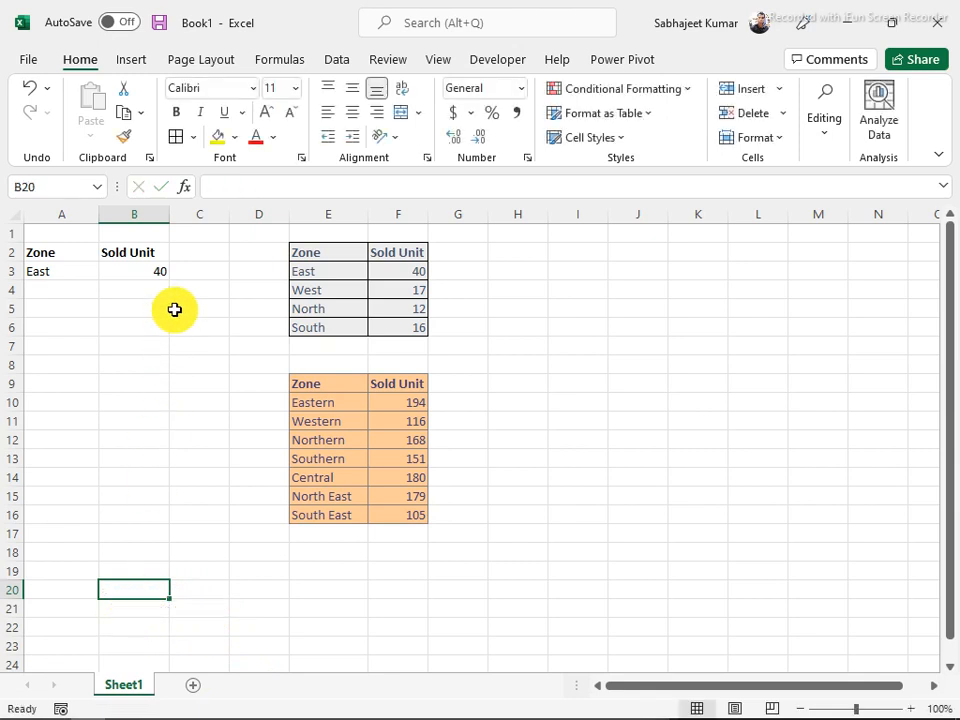
# Enter the formula =VLOOKUP(A3,E2:F6,2,0) in cell B3 to look up the zone's sold unit in the upper table
pyautogui.click(152, 268)
pyautogui.write('=')
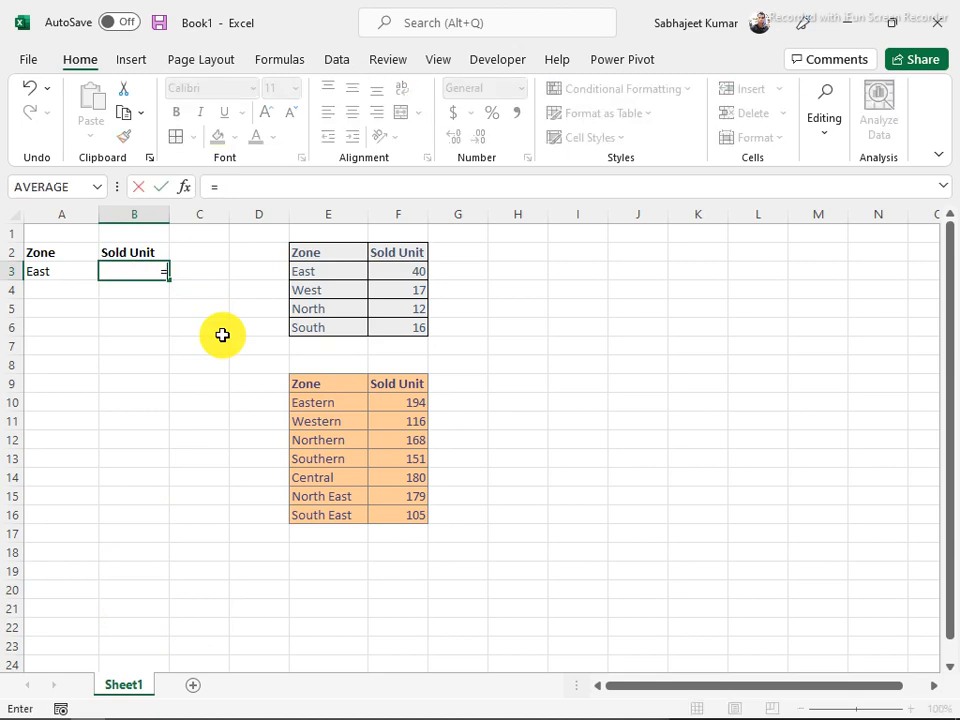
pyautogui.write('vlo')
pyautogui.press('Tab')
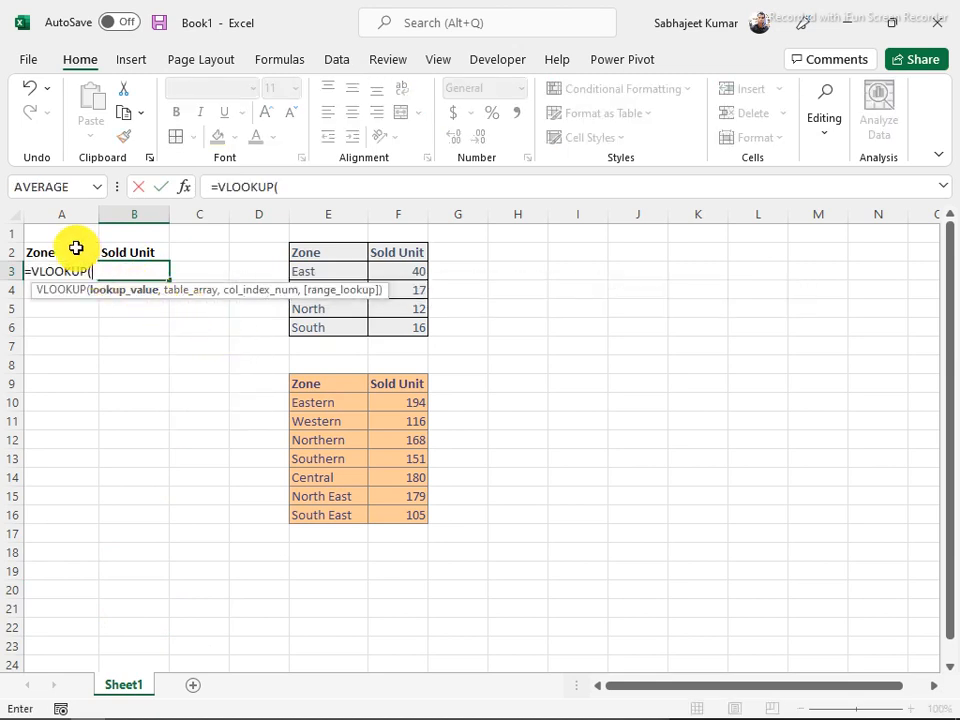
pyautogui.write('a3')
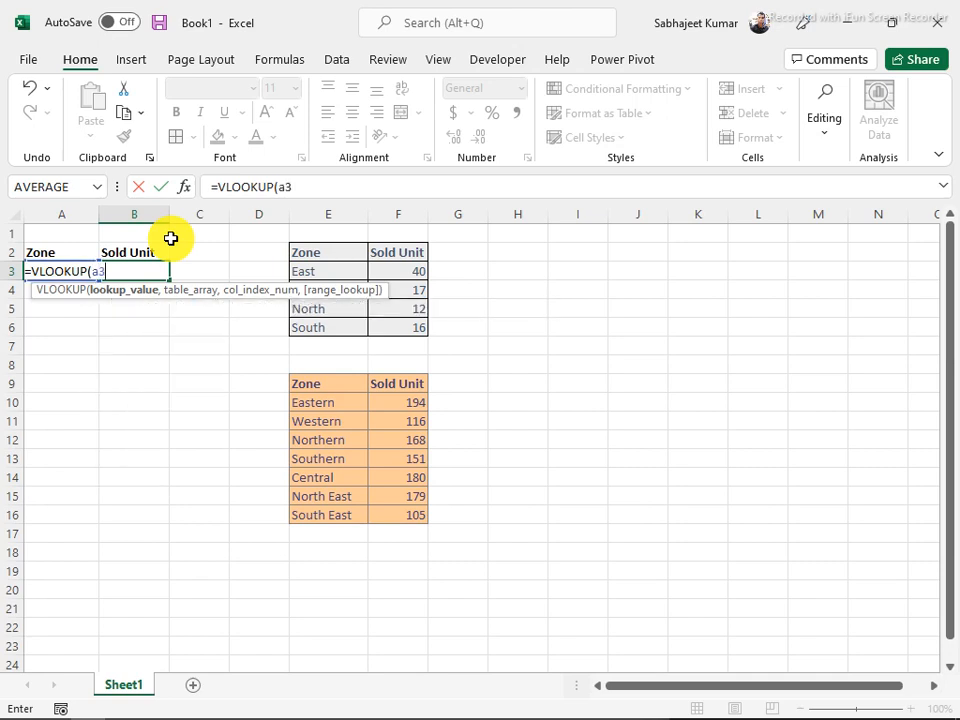
pyautogui.write(',')
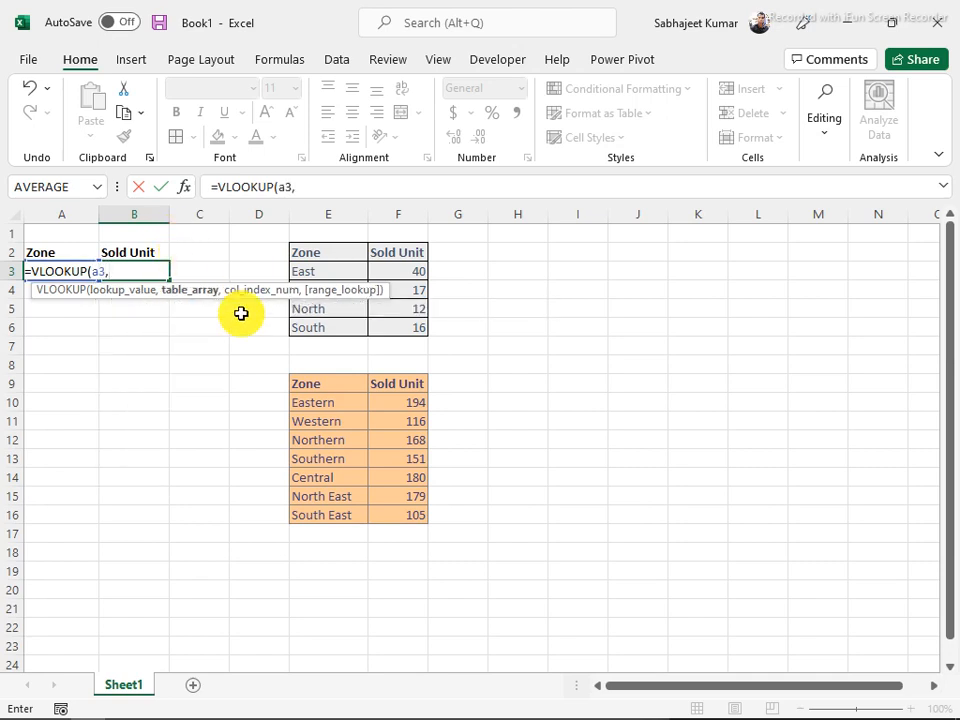
pyautogui.moveTo(306, 256); pyautogui.dragTo(405, 324)
pyautogui.write(',')
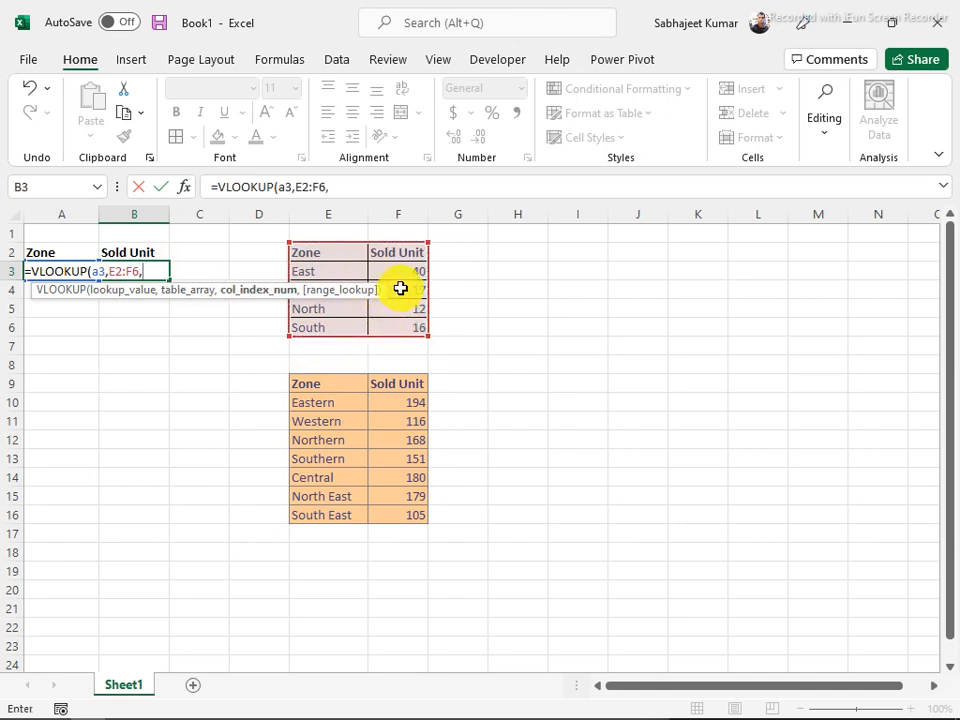
pyautogui.write('2,')
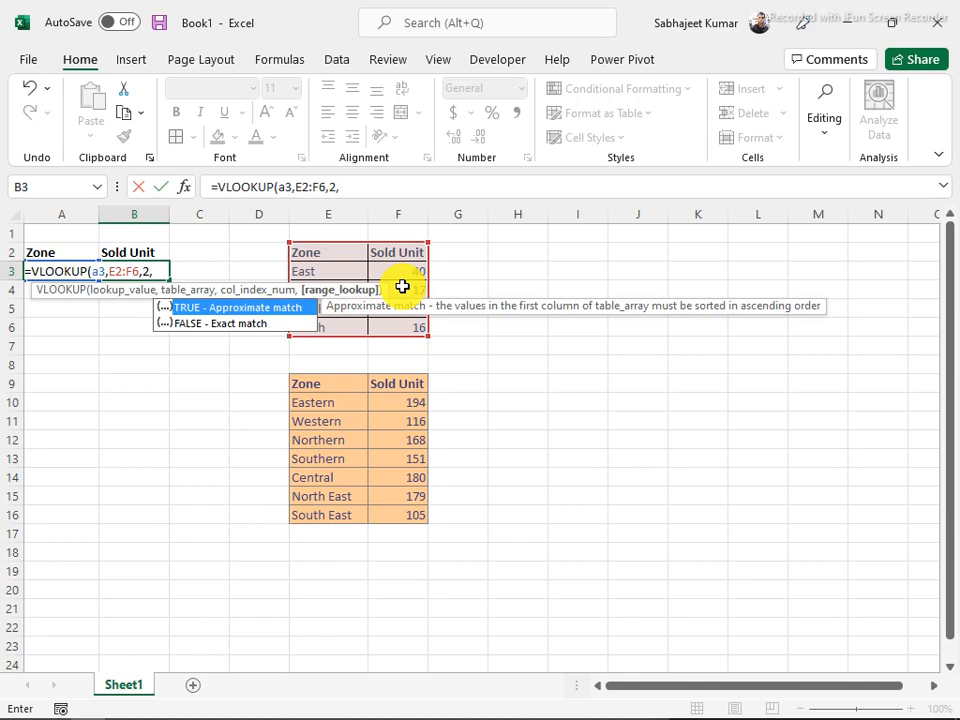
pyautogui.write('0)')
pyautogui.press('Return')
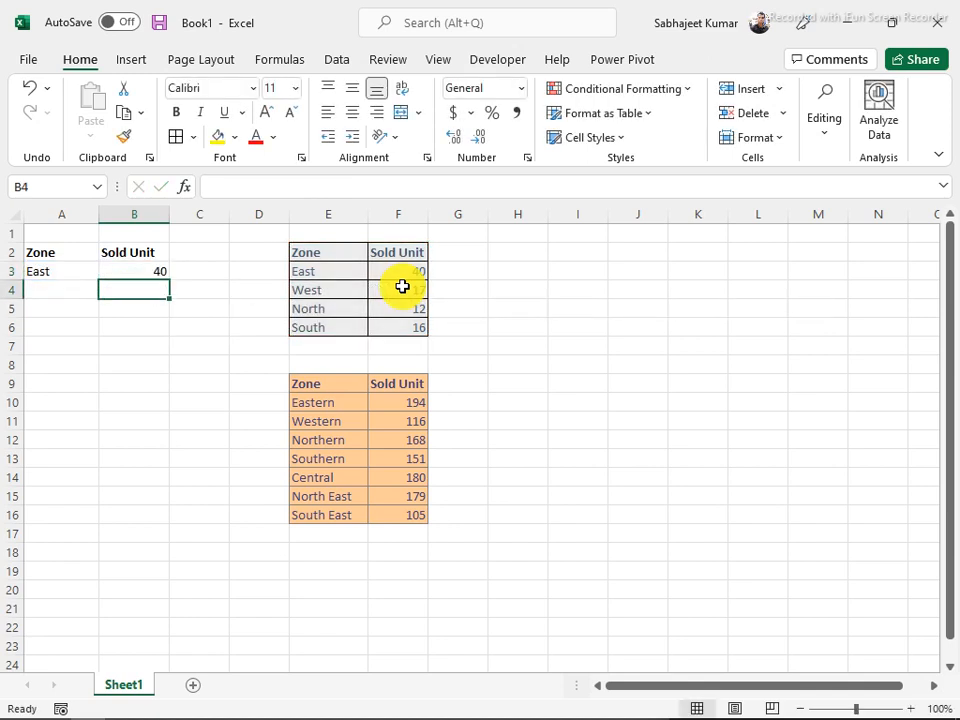
# Change the zone in cell A3 to Northern
pyautogui.press('Up')
pyautogui.press('Left')
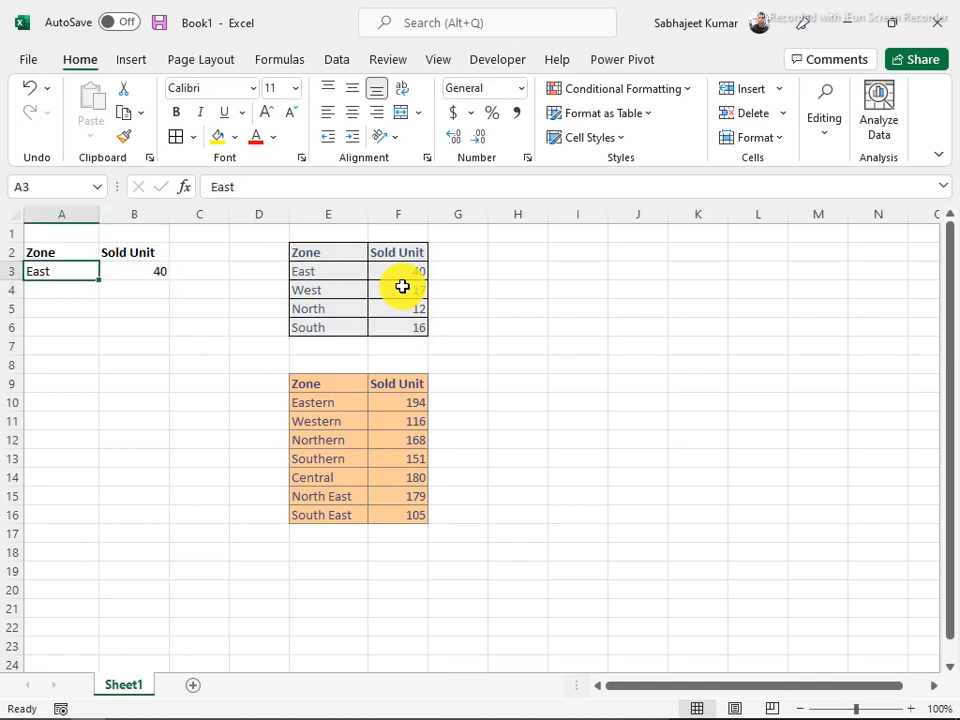
pyautogui.write('Northern')
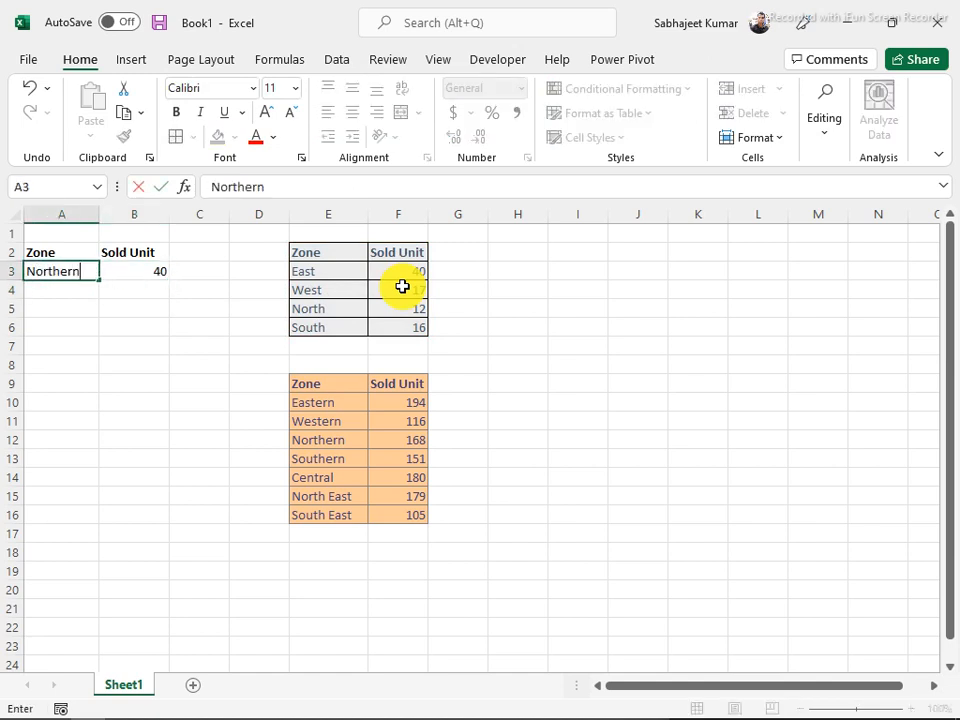
pyautogui.press('Return')
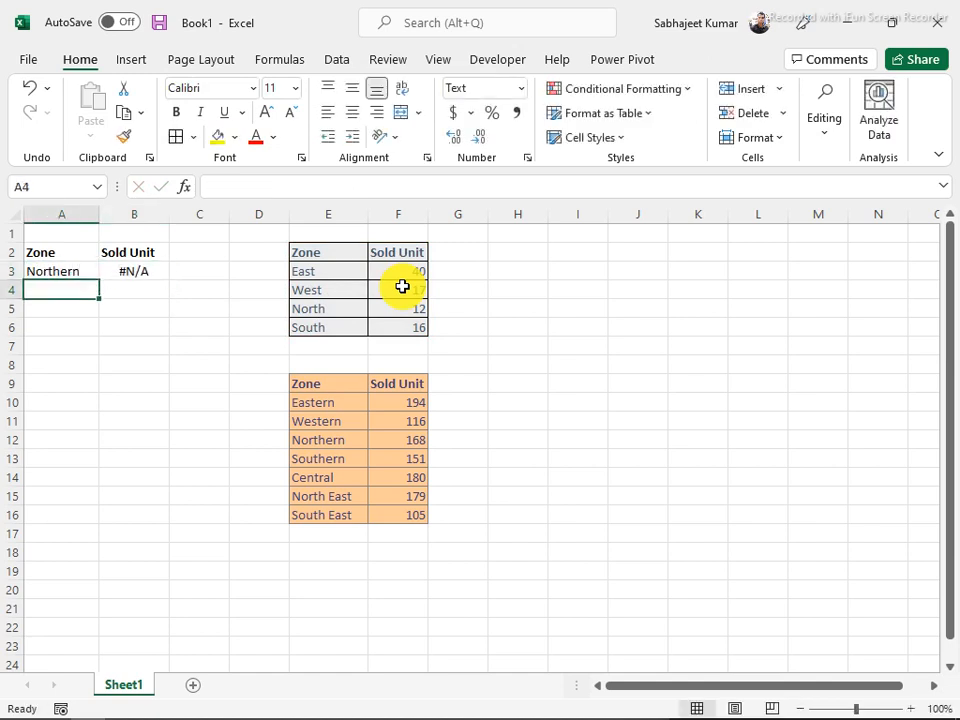
pyautogui.press('Up')
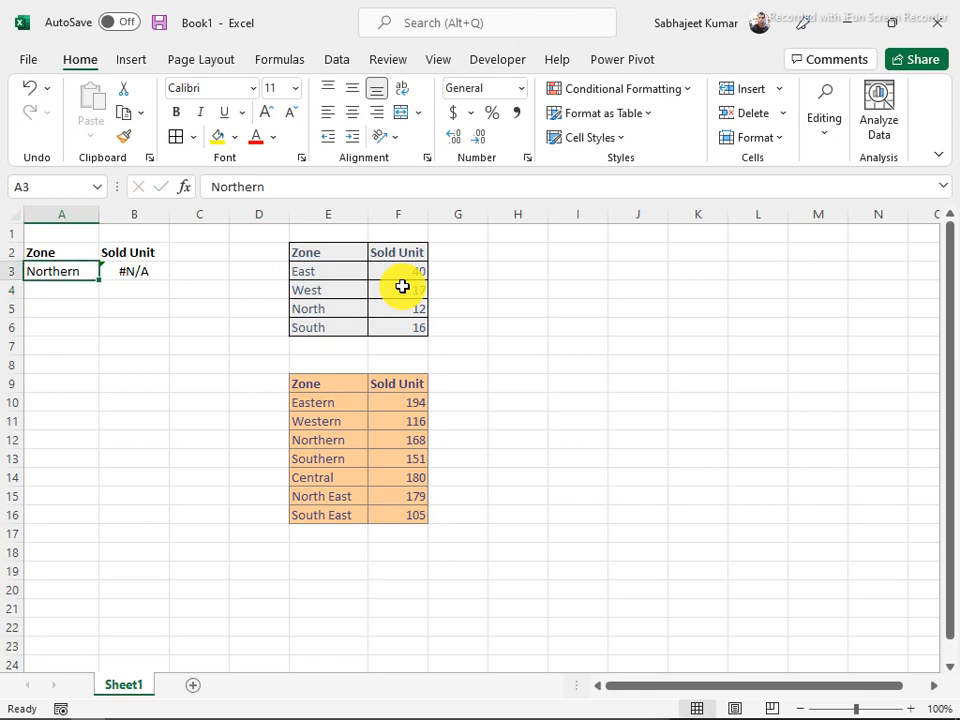
# Wrap the existing VLOOKUP in cell B3 in an IFNA function as its value argument
pyautogui.press('Right')
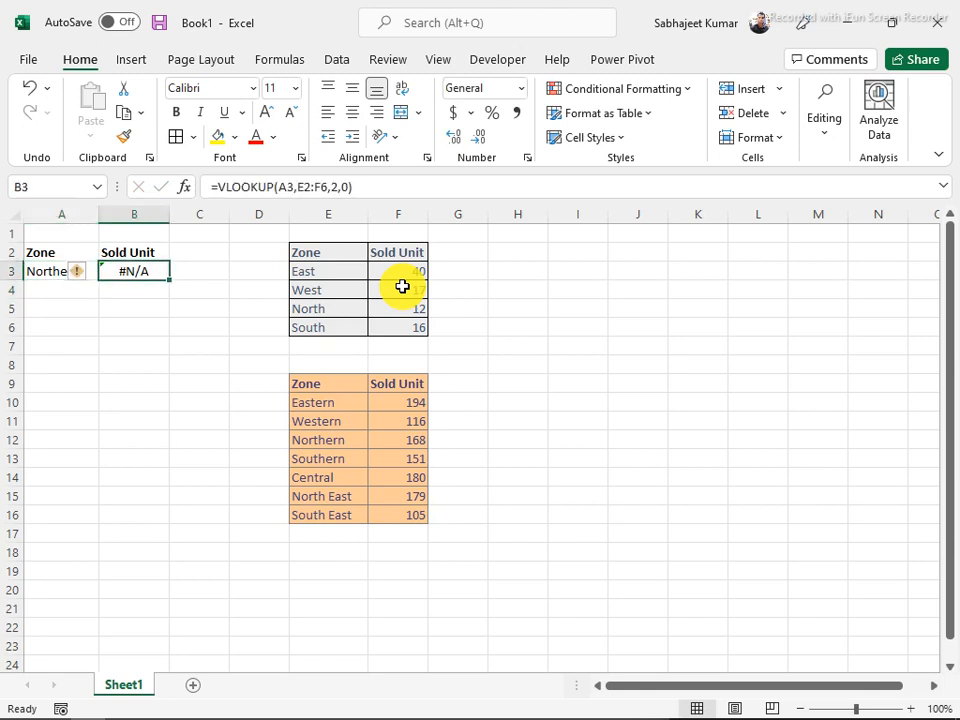
pyautogui.click(216, 183)
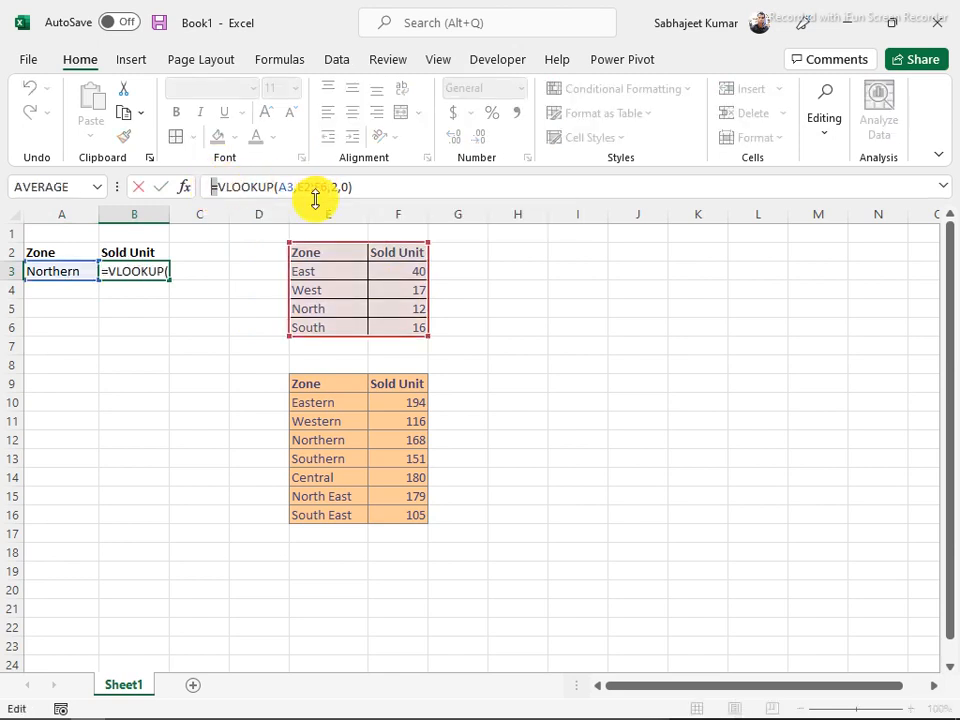
pyautogui.write('if')
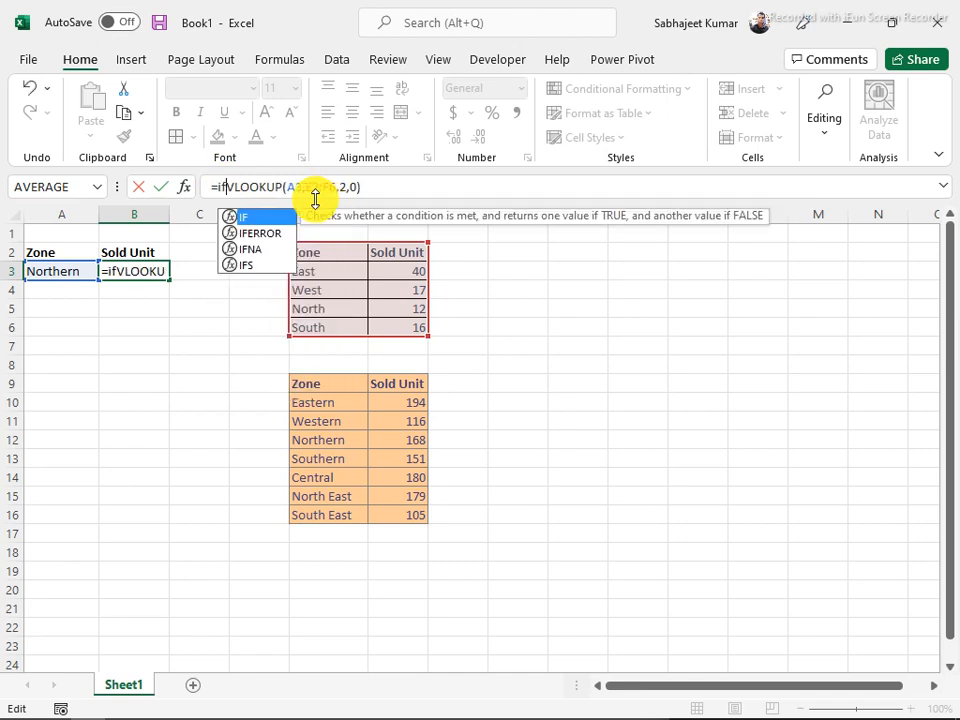
pyautogui.write('n')
pyautogui.press('Tab')
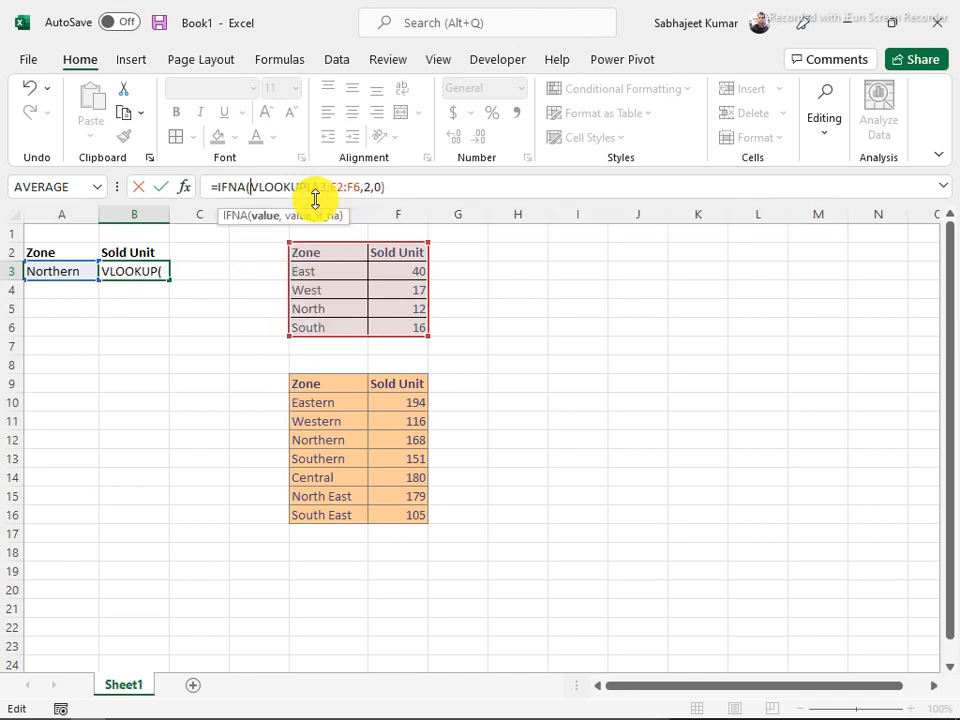
# Add a second VLOOKUP with A3 as its lookup value in the value_if_na argument of cell B3's IFNA formula
pyautogui.press('End')
pyautogui.write(',')
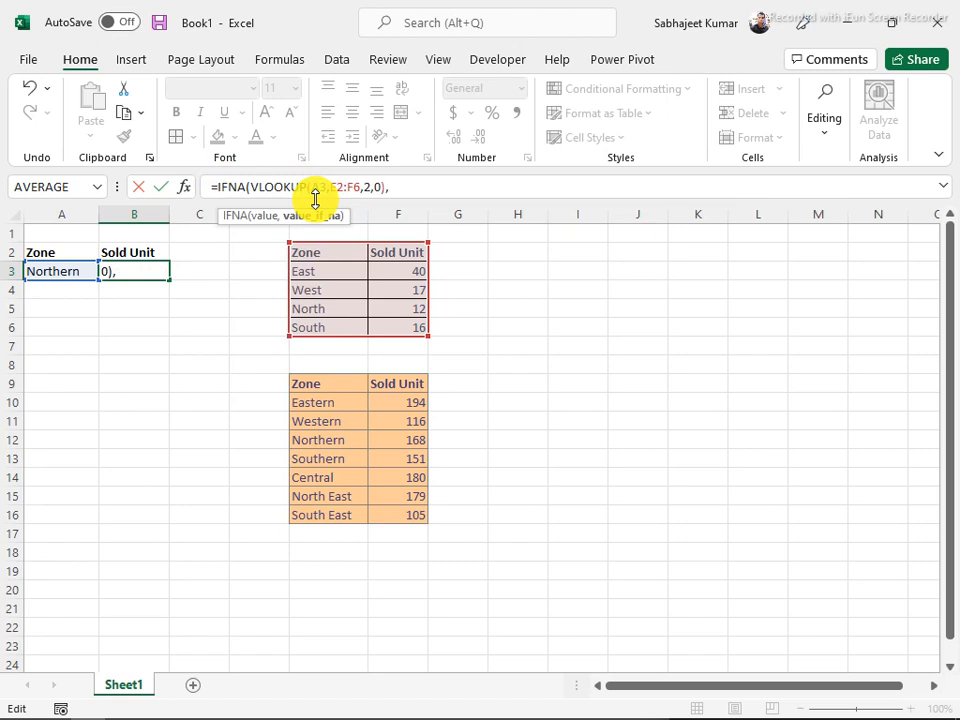
pyautogui.write('vl')
pyautogui.press('Tab')
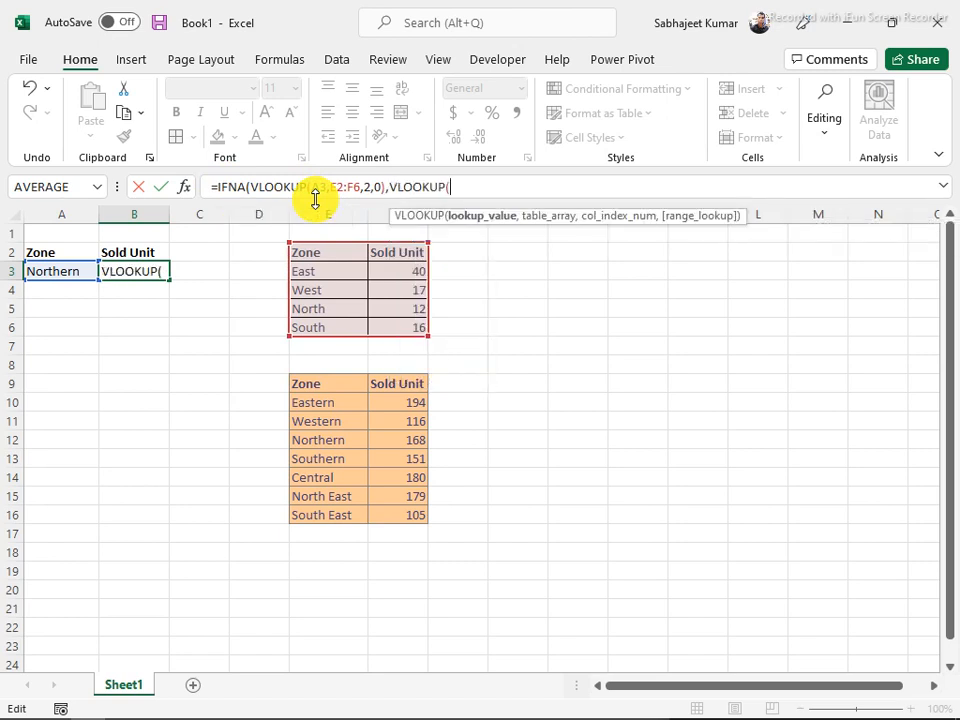
pyautogui.click(48, 270)
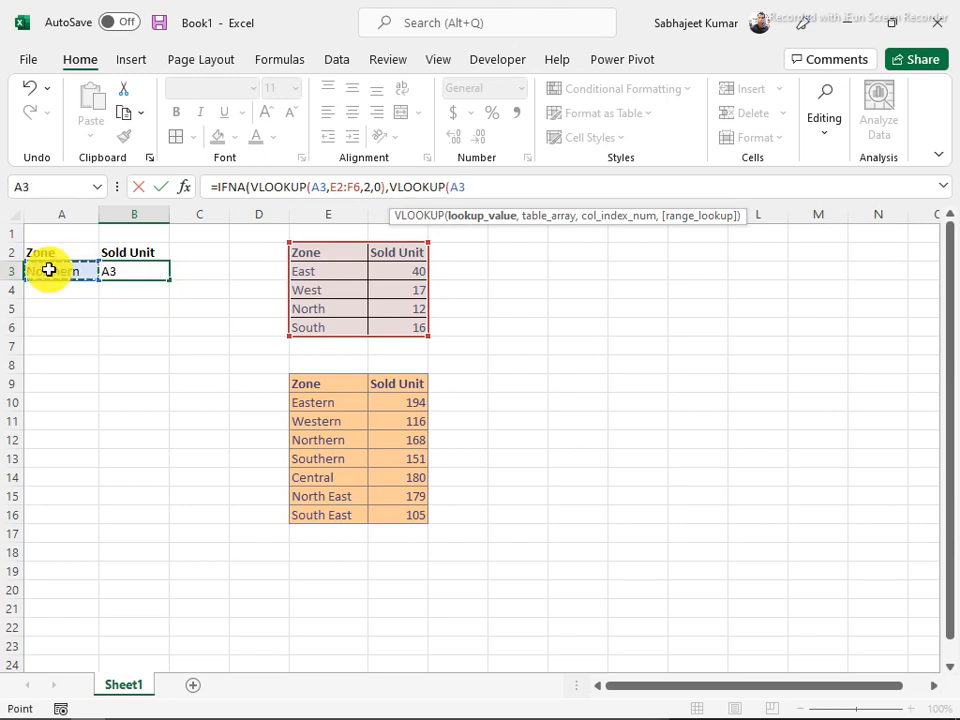
pyautogui.write(',')
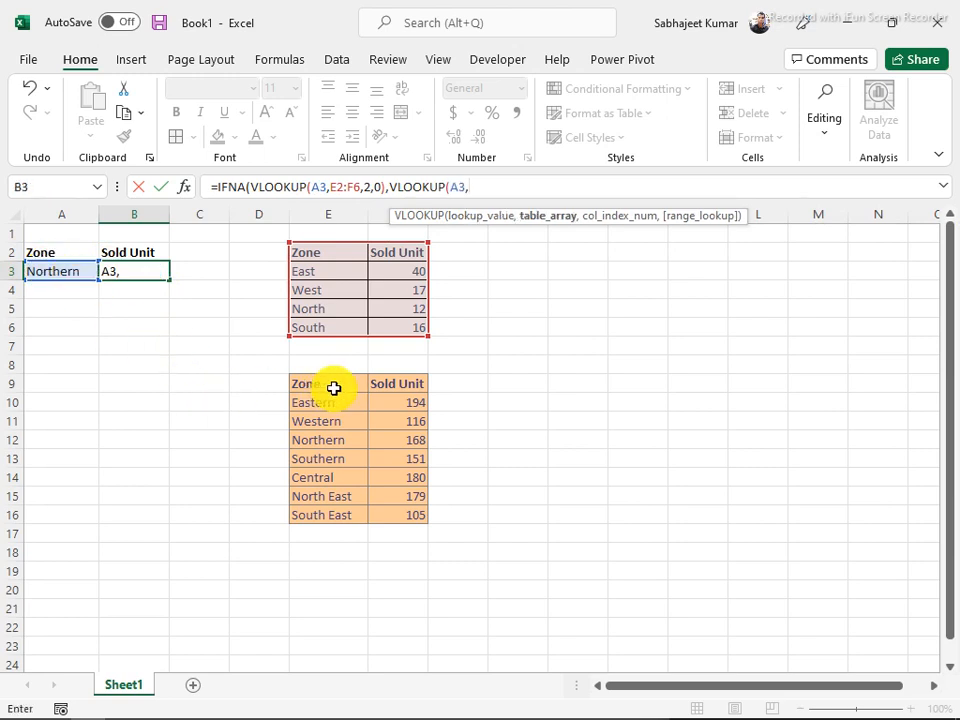
# Complete the second VLOOKUP with range E9:F16, column 2 and match type 0, accept the formula, and check it against the Northern row
pyautogui.moveTo(333, 388); pyautogui.dragTo(414, 516)
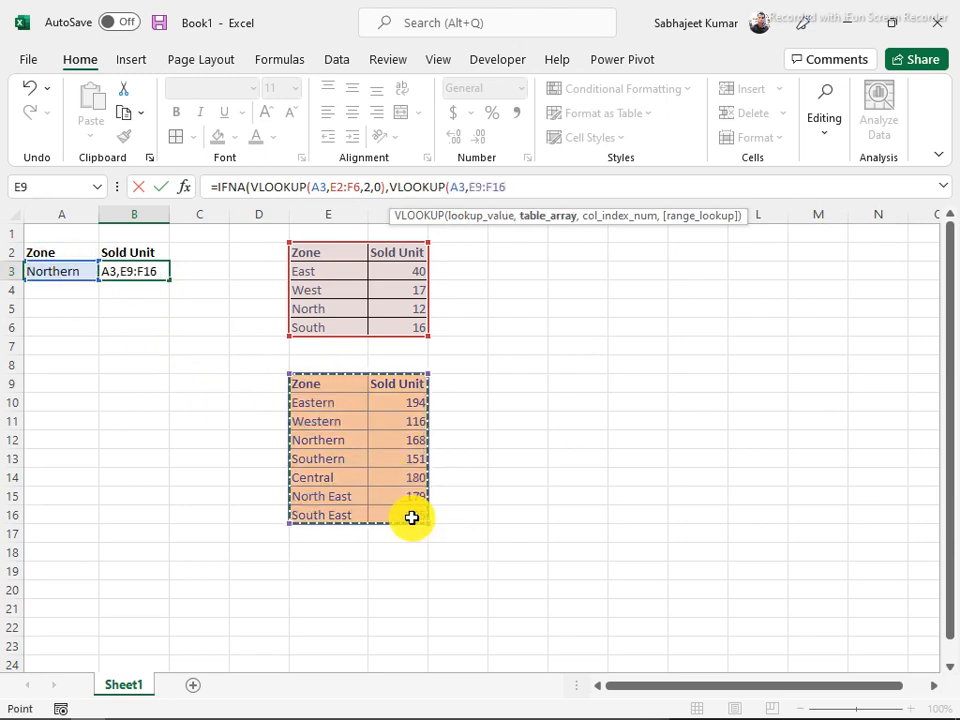
pyautogui.write(',2,')
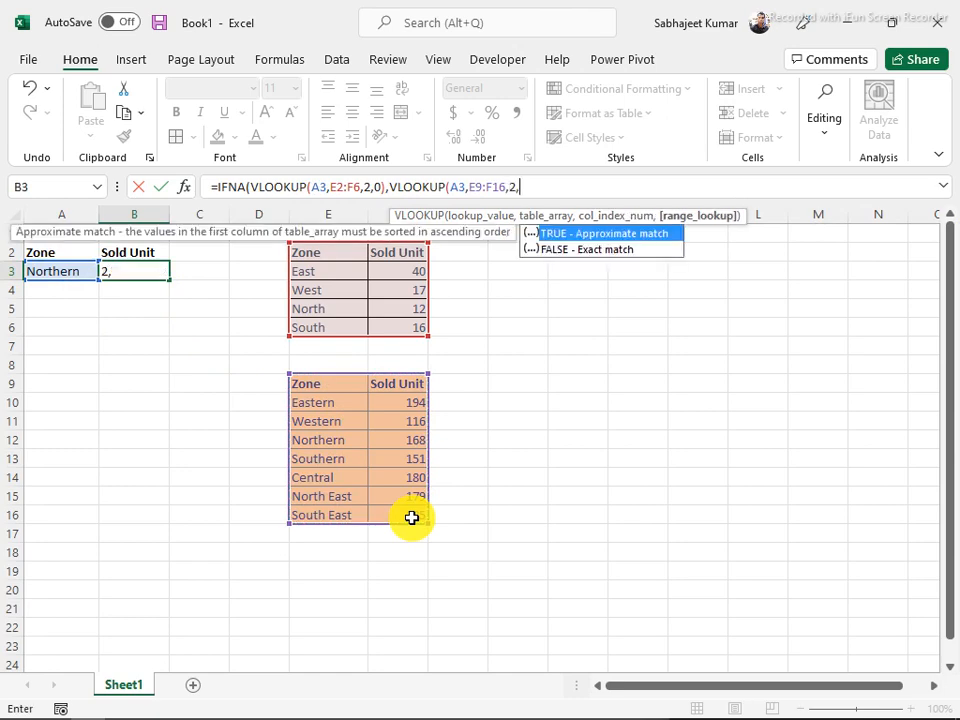
pyautogui.write('0')
pyautogui.press('Return')
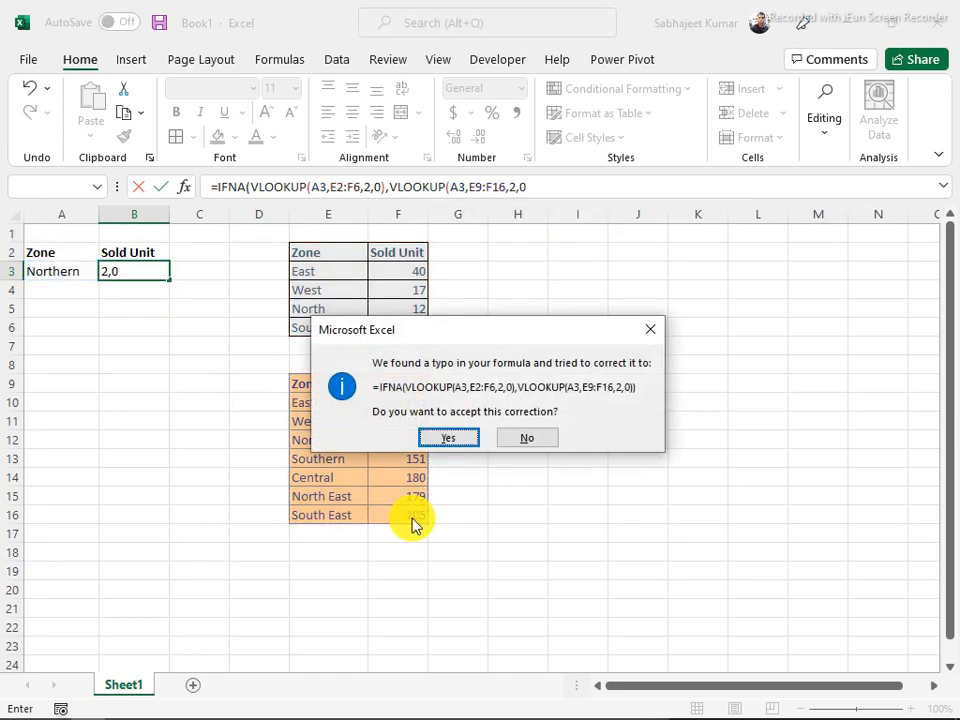
pyautogui.press('Return')
pyautogui.press('Up')
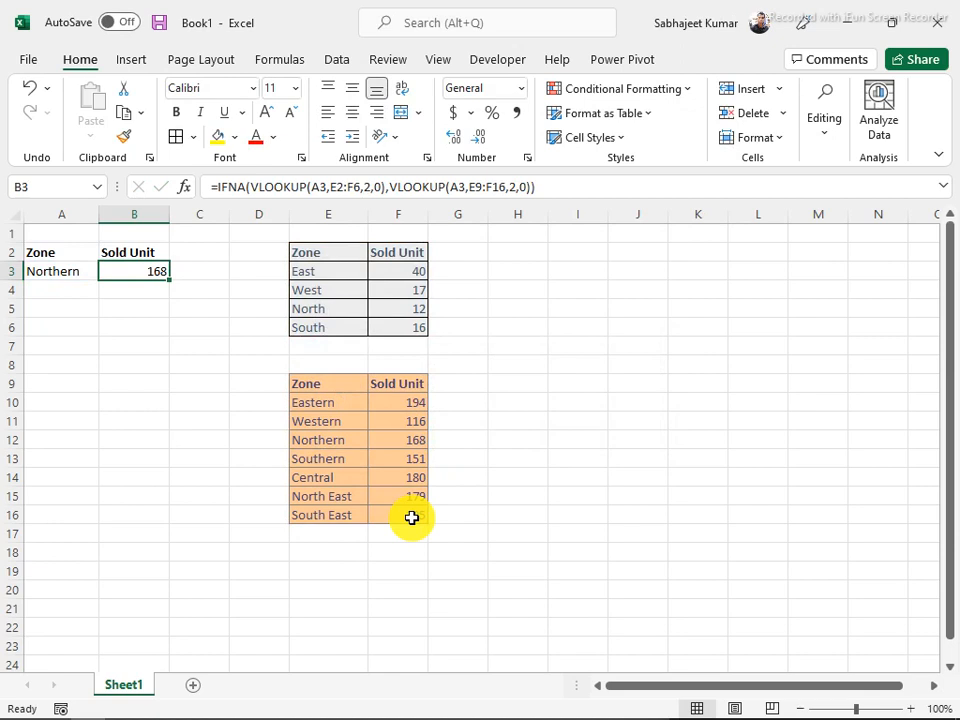
pyautogui.click(358, 446)
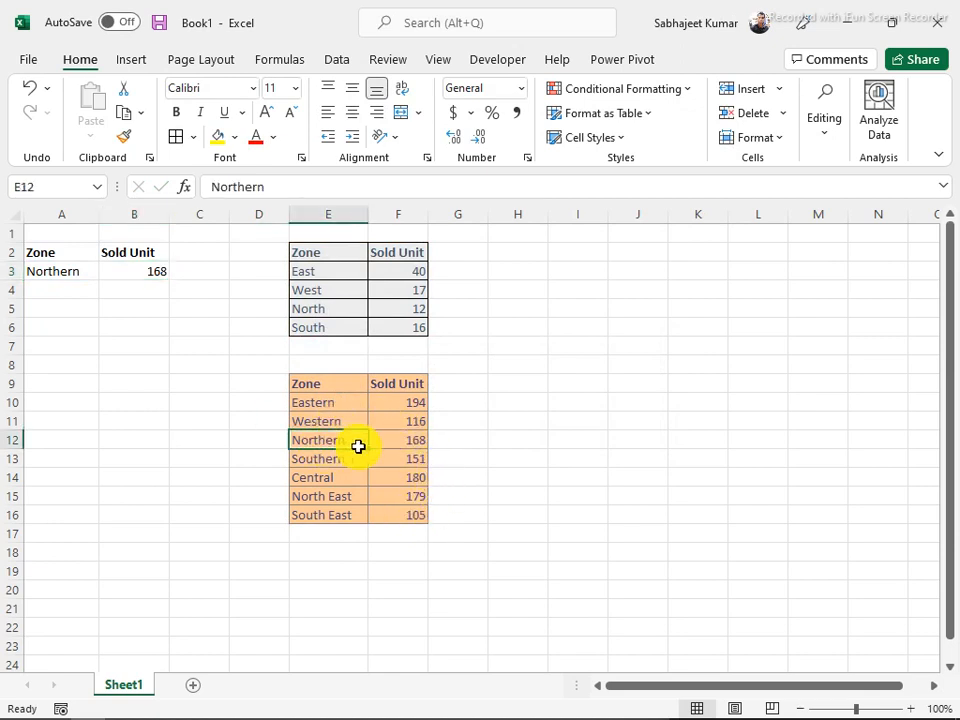
pyautogui.moveTo(358, 446); pyautogui.dragTo(399, 448)
# Change the zone in cell A3 to South and check the sold unit in cell B3
pyautogui.click(54, 272)
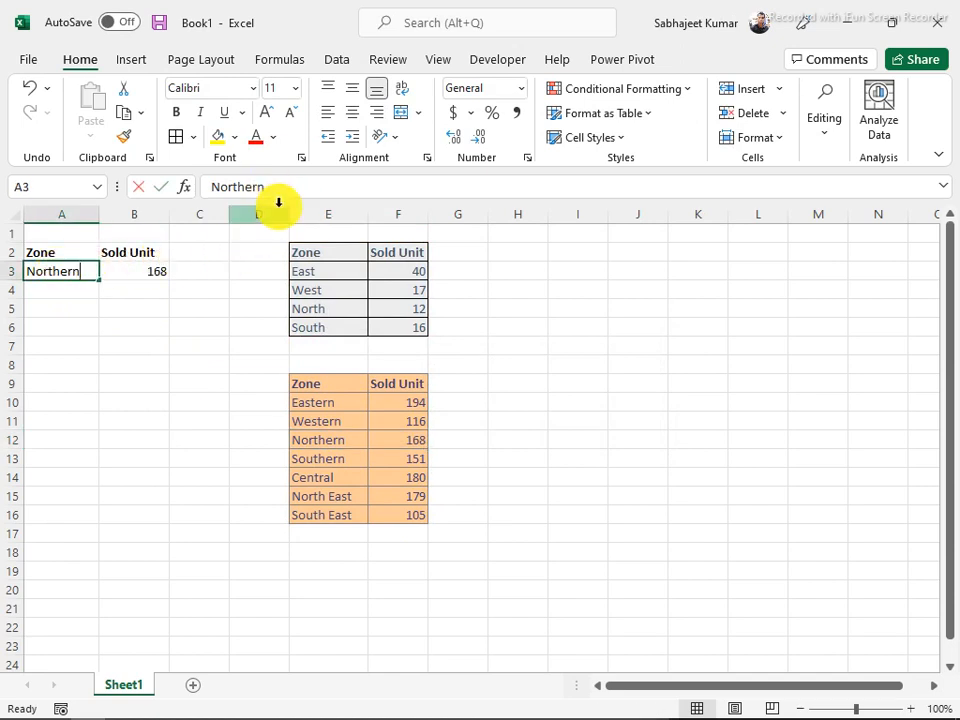
pyautogui.write('South')
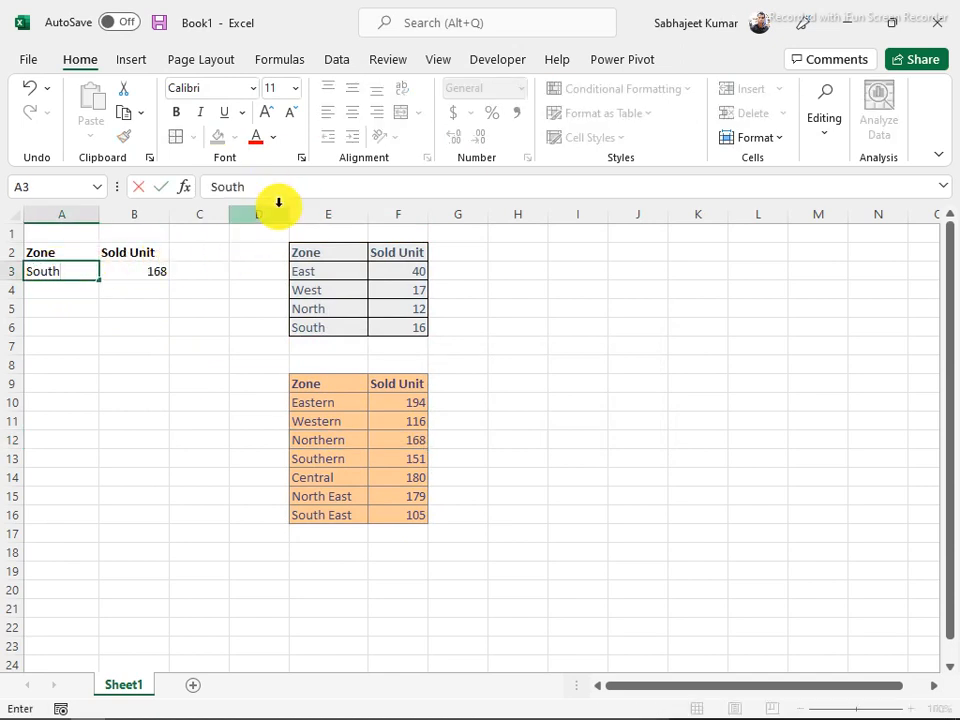
pyautogui.press('Return')
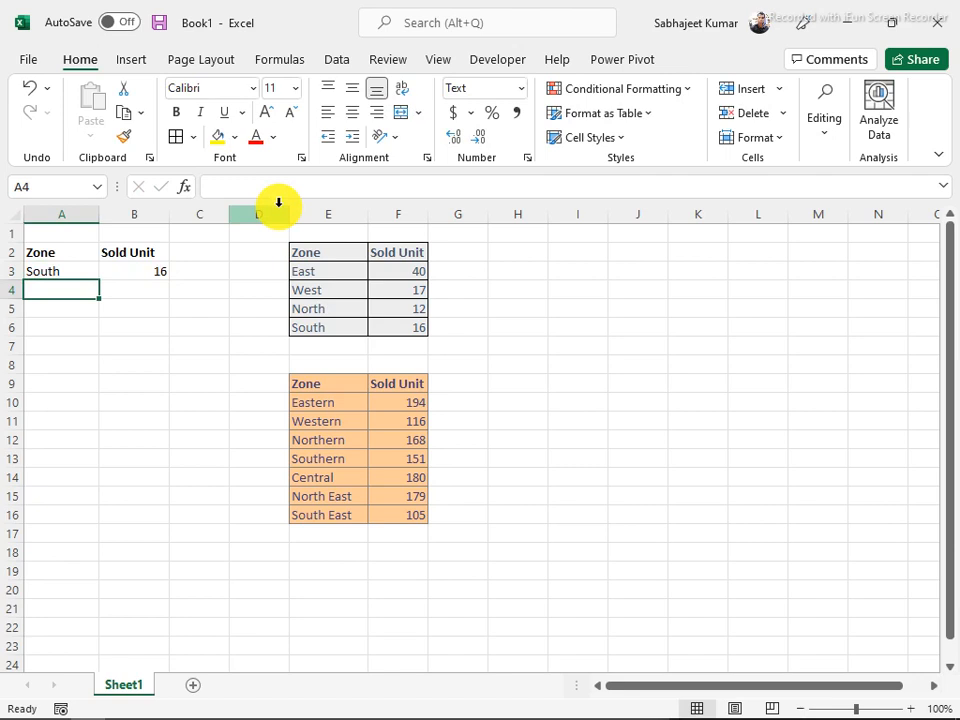
pyautogui.click(68, 270)
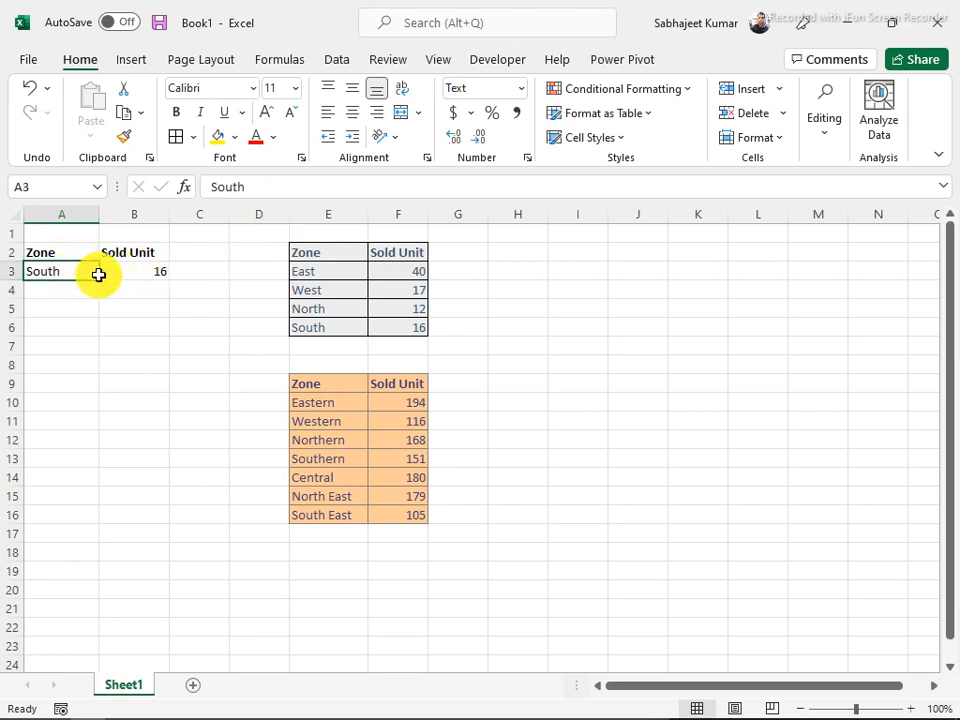
pyautogui.moveTo(98, 274); pyautogui.dragTo(135, 272)
pyautogui.click(141, 272)
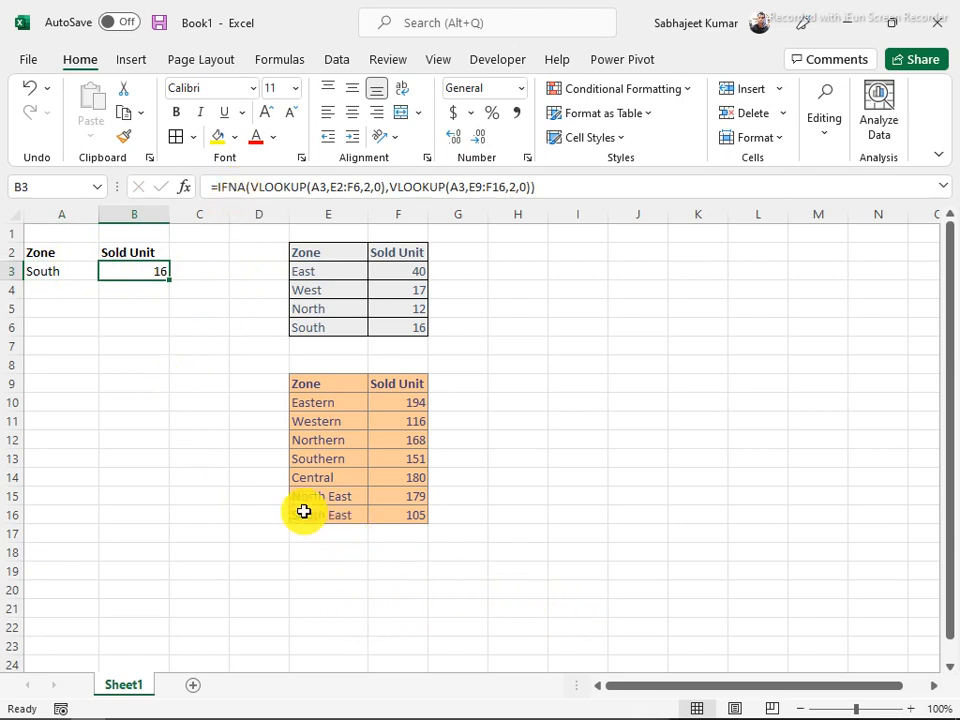
# Make both table ranges in cell B3's formula absolute, as $E$2:$F$6 and $E$9:$F$16
pyautogui.click(45, 284)
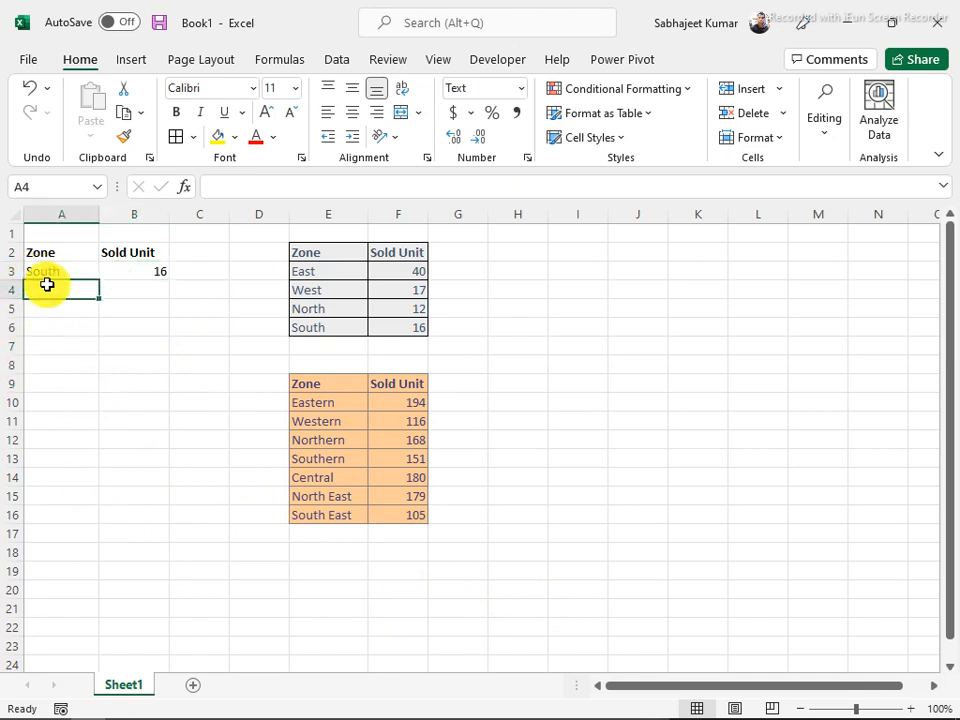
pyautogui.click(133, 268)
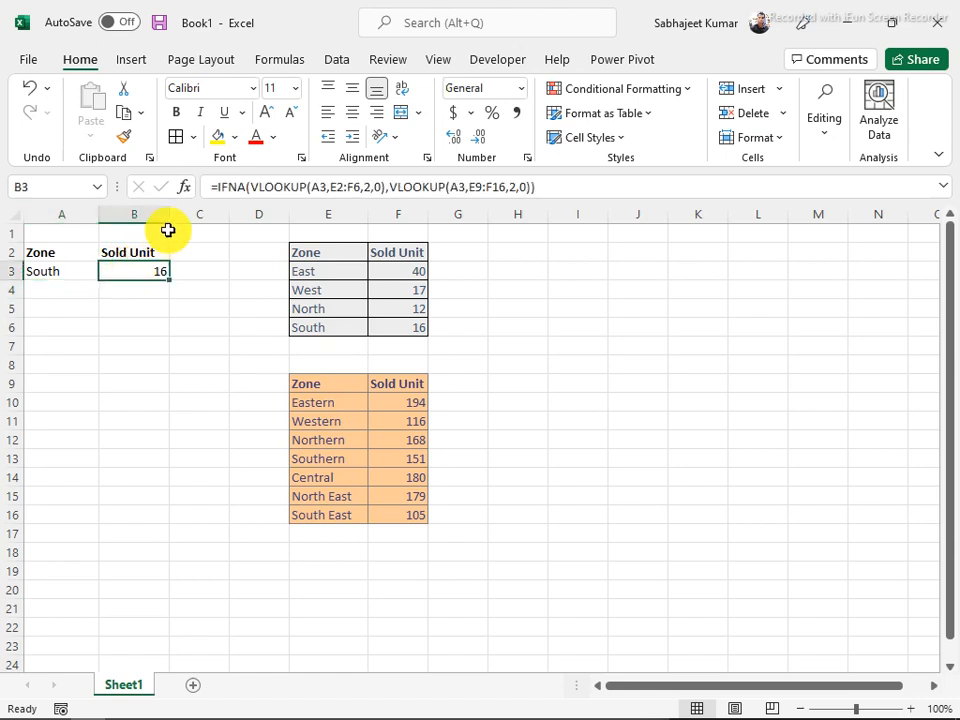
pyautogui.doubleClick(317, 189)
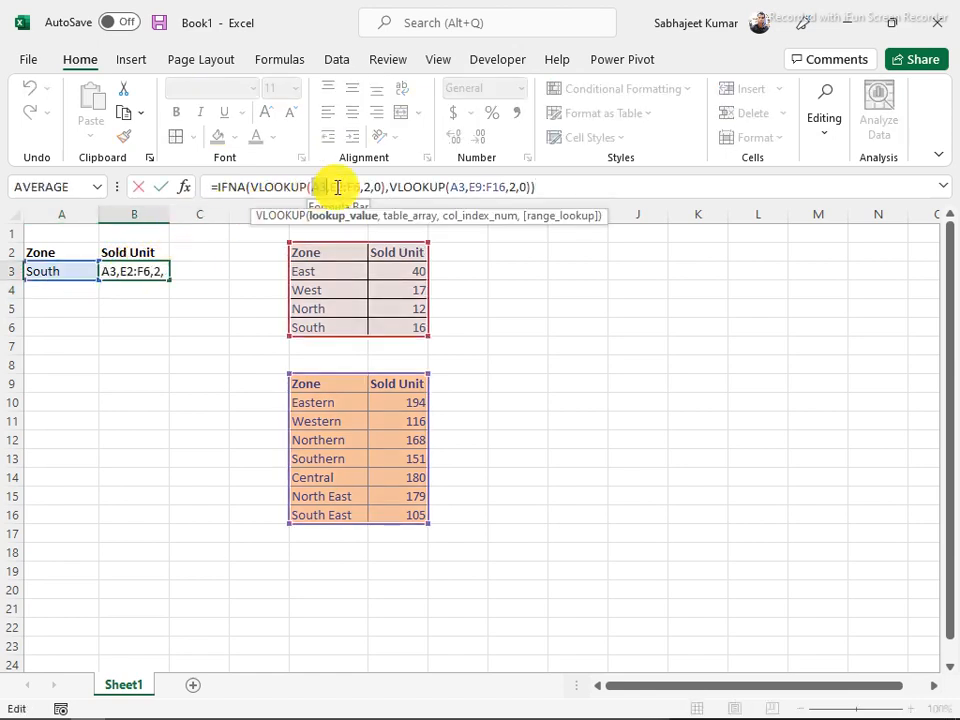
pyautogui.doubleClick(356, 187)
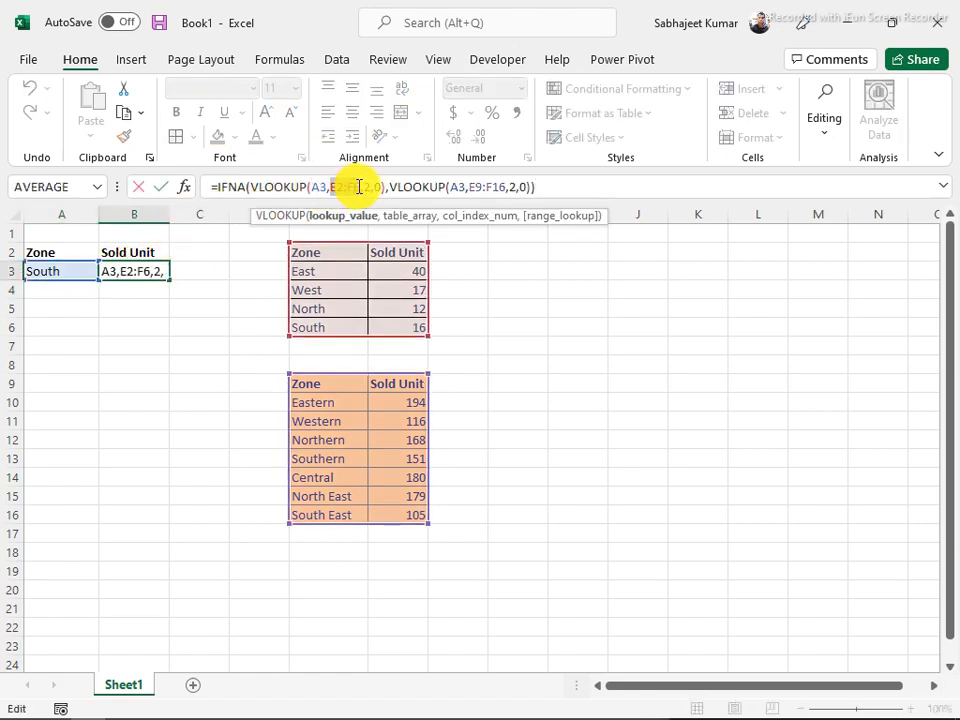
pyautogui.press('F4')
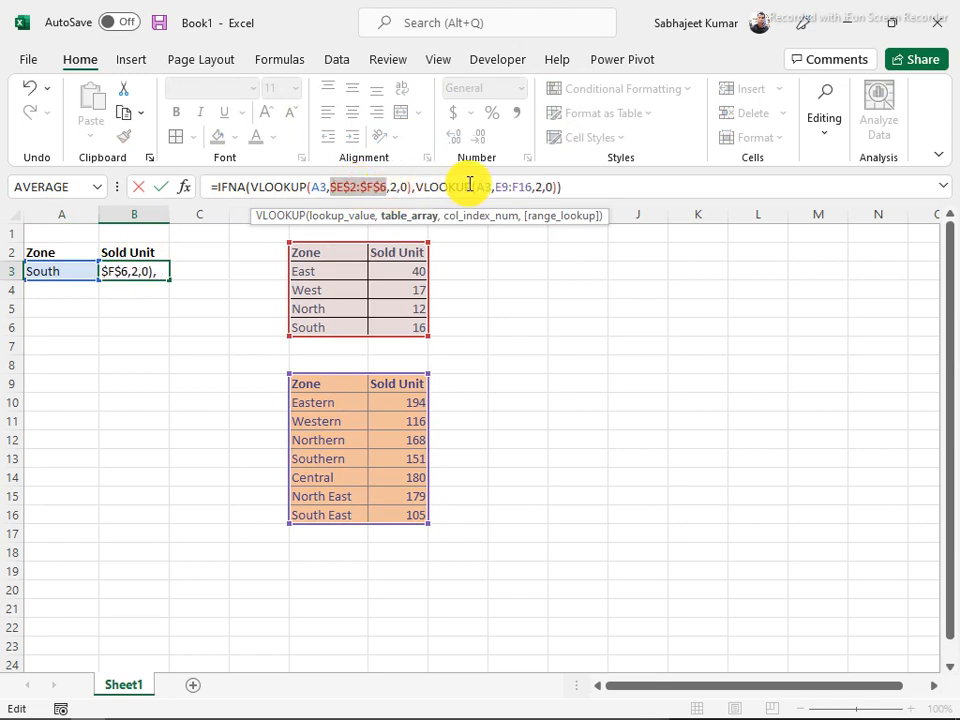
pyautogui.doubleClick(531, 187)
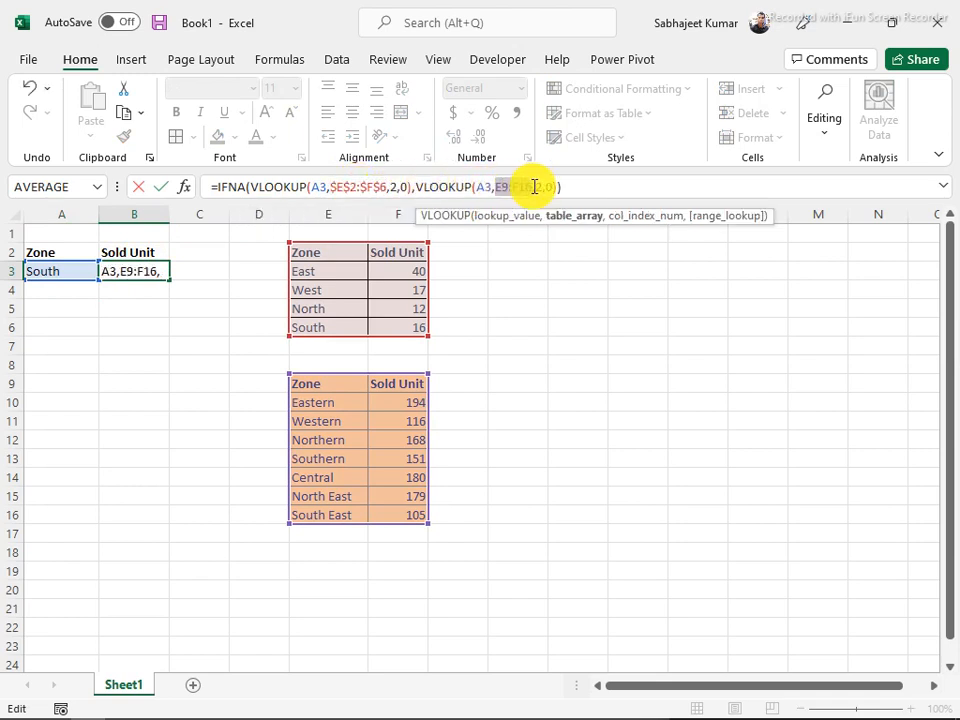
pyautogui.press('F4')
pyautogui.press('Return')
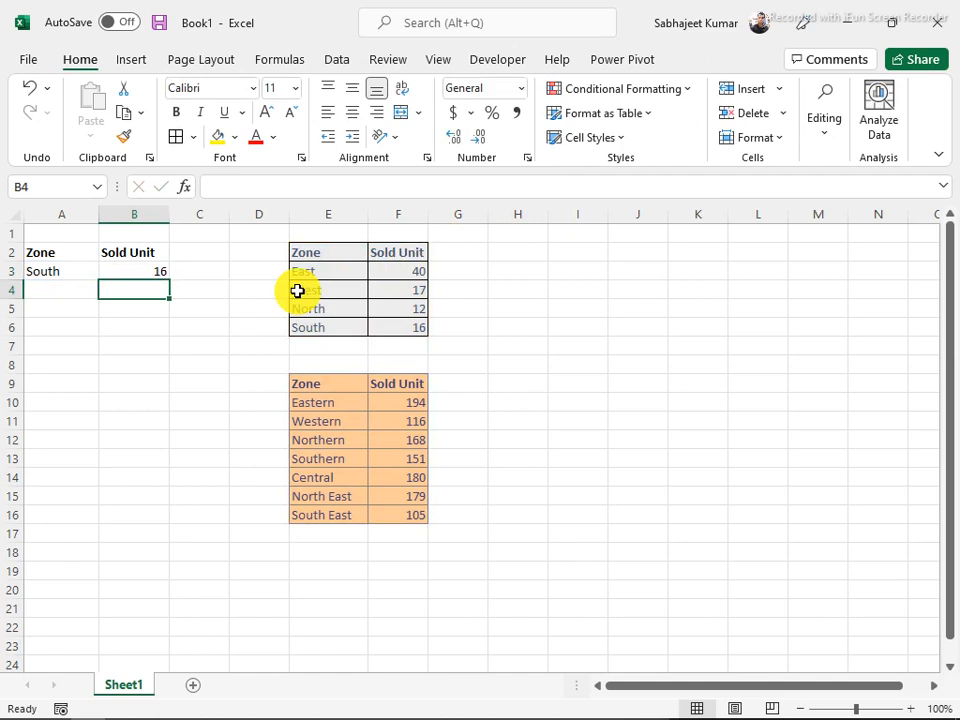
# Enter the zone South East in cell A4
pyautogui.click(77, 289)
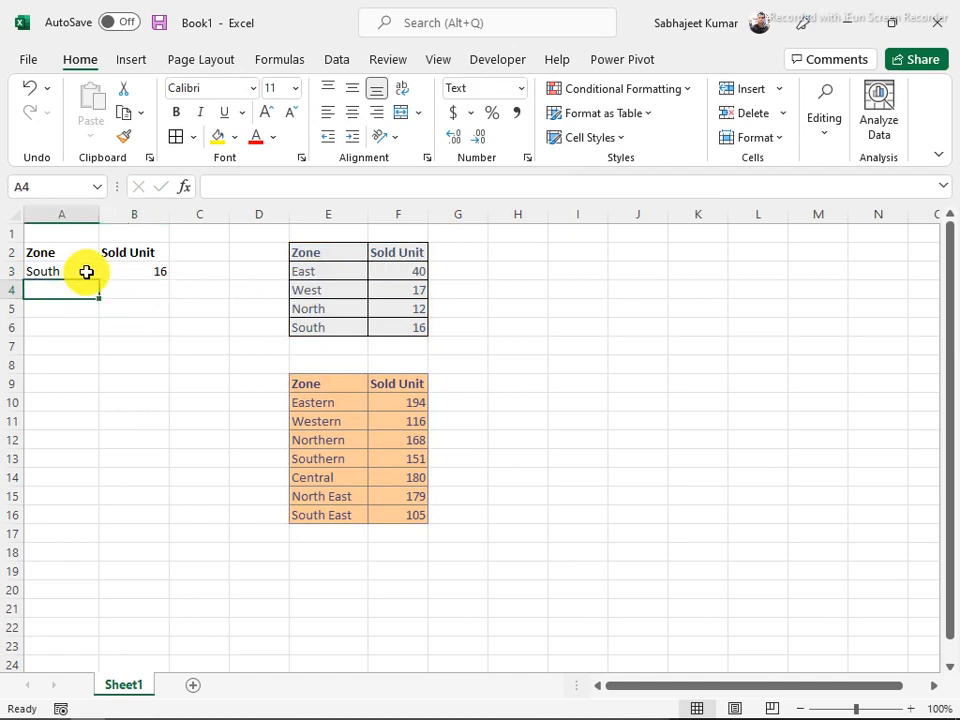
pyautogui.write('South')
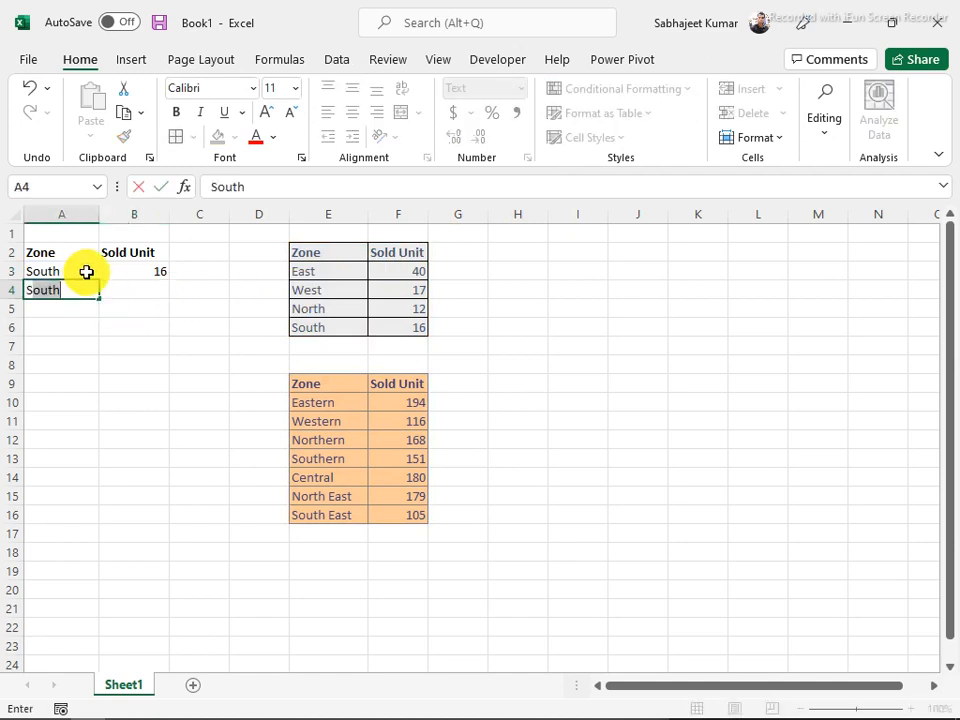
pyautogui.press('Tab')
pyautogui.press('Left')
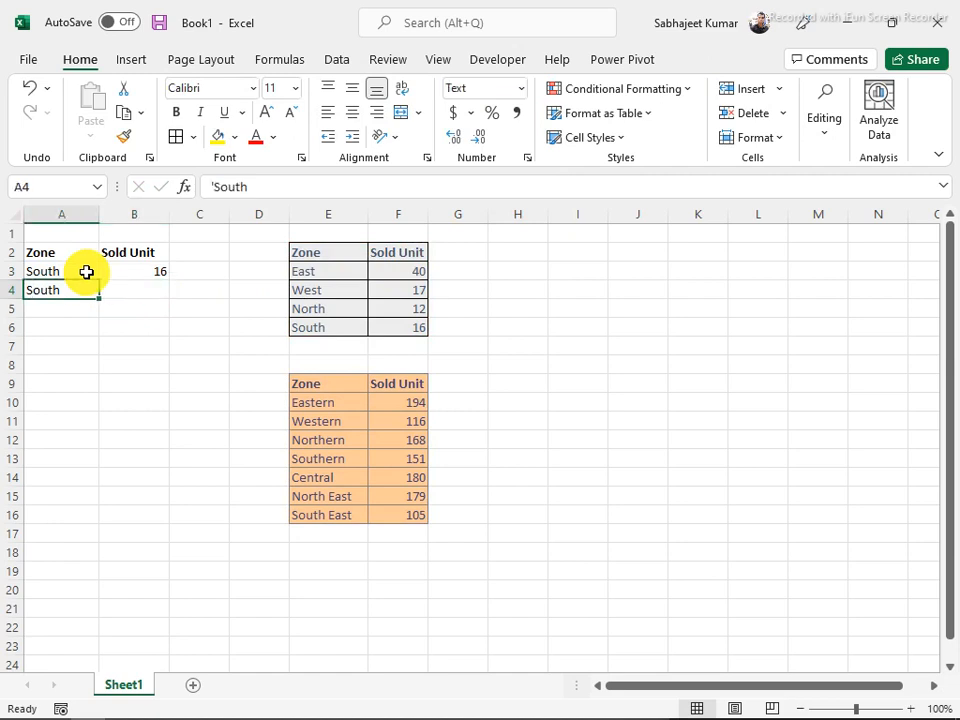
pyautogui.press('F2')
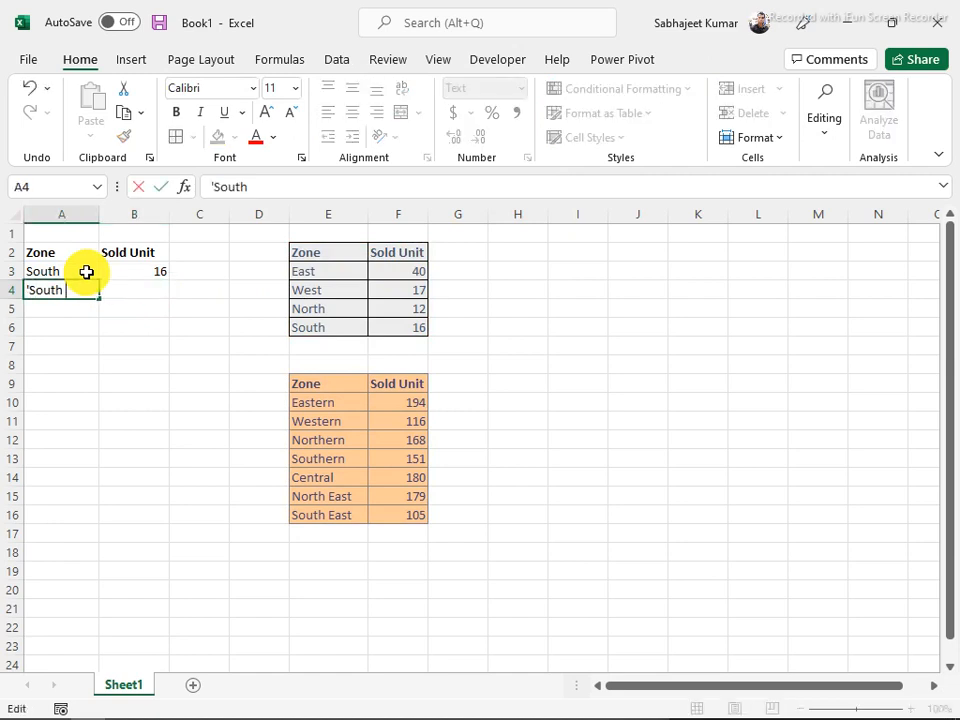
pyautogui.press('Return')
pyautogui.press('Up')
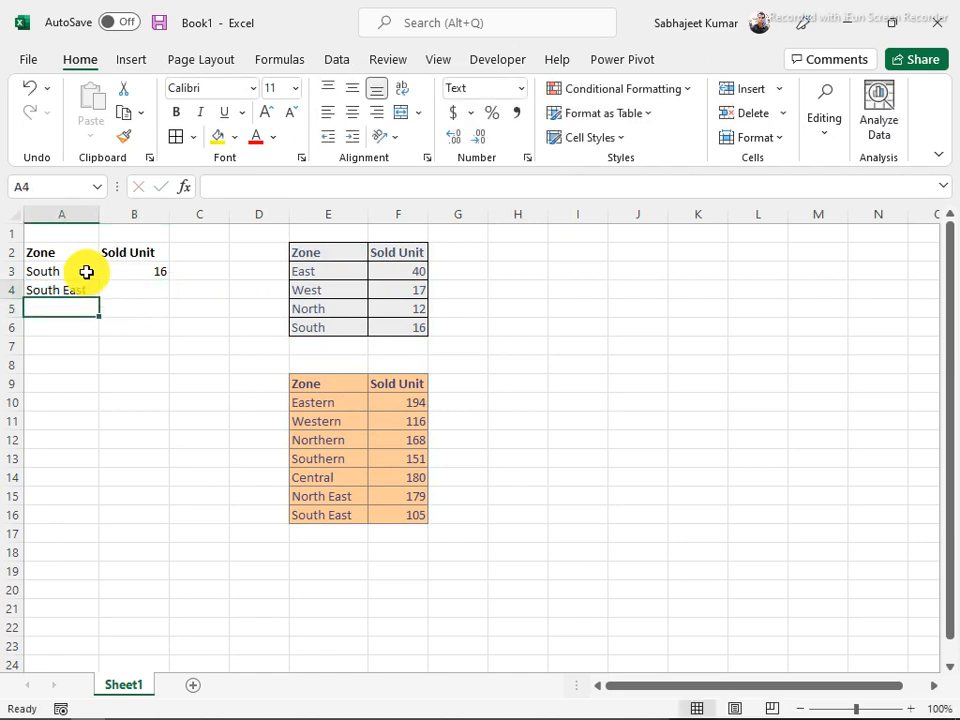
# Set the sold unit in cell B4 to 105, taken from the South East row of the lower table
pyautogui.press('Right')
pyautogui.write('105')
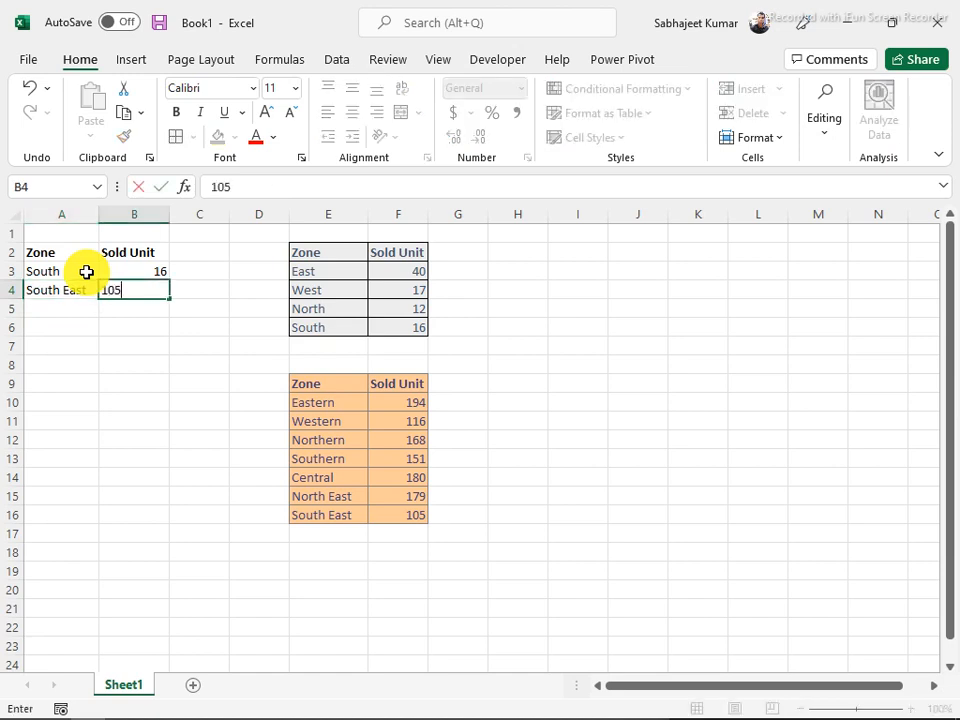
pyautogui.press('Return')
pyautogui.press('Up')
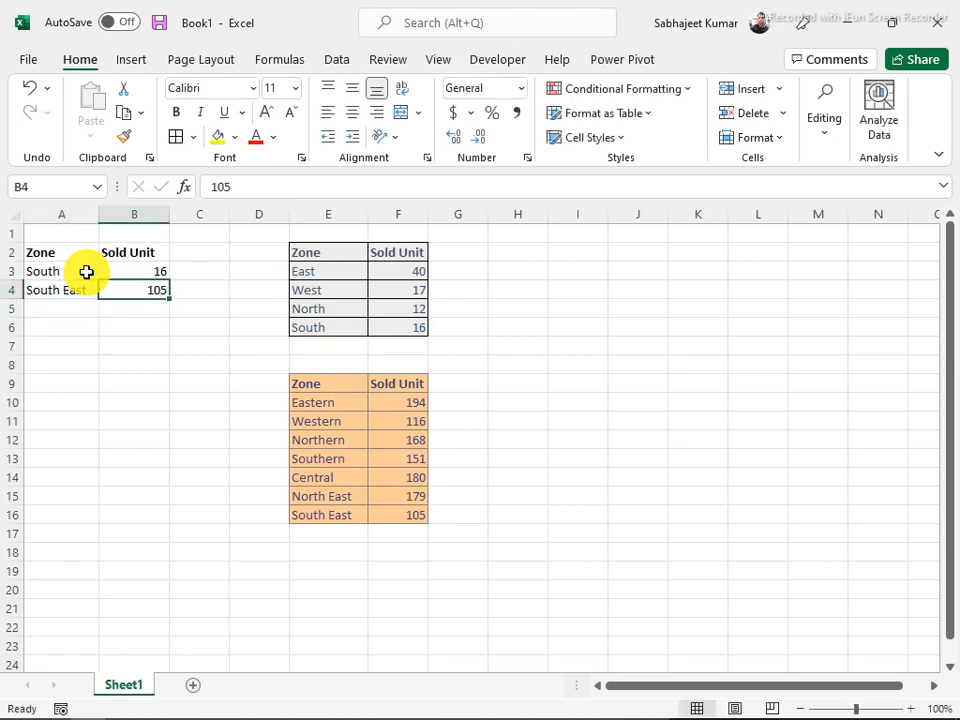
# Replace the content of cell B4 with the formula =IFNA(VLOOKUP(A4,$E$2:$F$6,2,0),VLOOKUP(A4,$E$9:$F$16,2,0))
pyautogui.press('Delete')
pyautogui.write('=IFNA(VLOOKUP(A4,$E$2:$F$6,2,0),VLOOKUP(A4,$E$9:$F$16,2,0))')
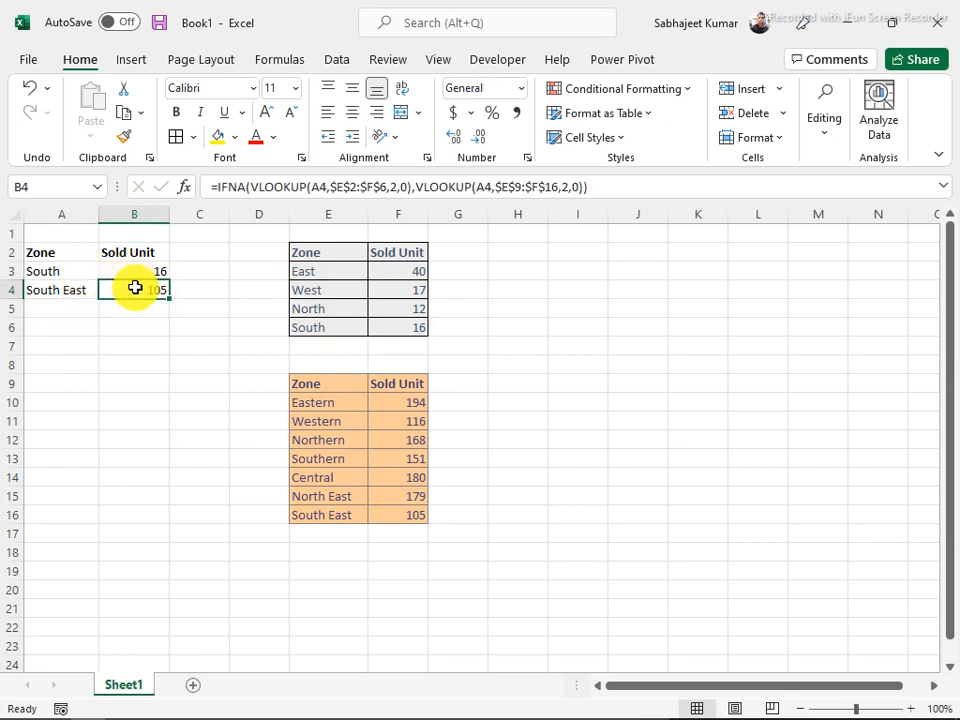
# Change the zone in cell A4 to East and select the range A2:B4
pyautogui.click(71, 292)
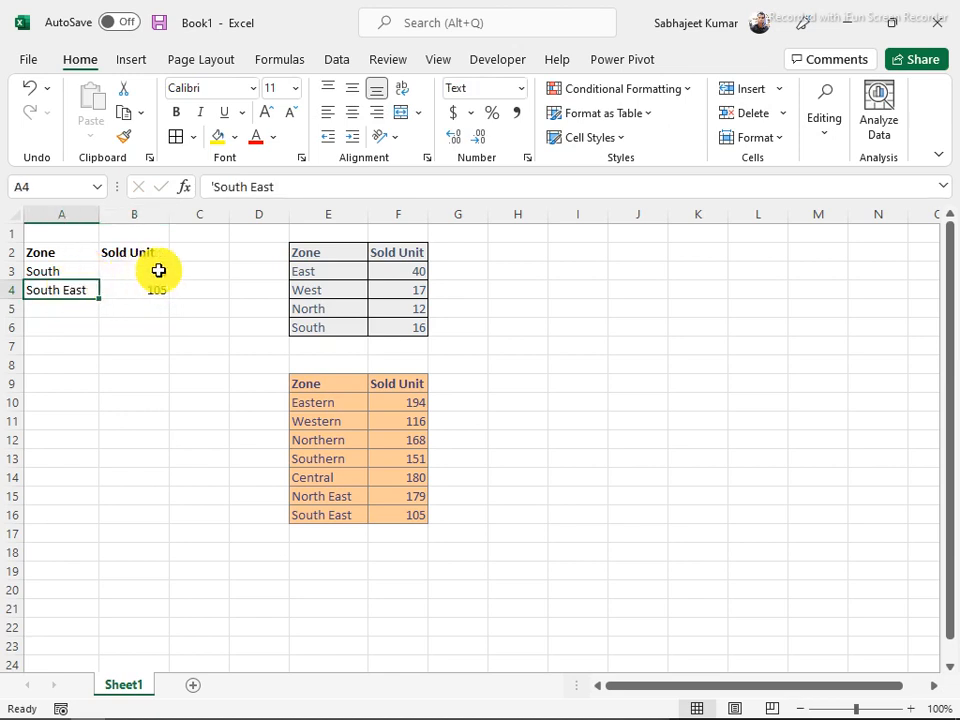
pyautogui.write('East')
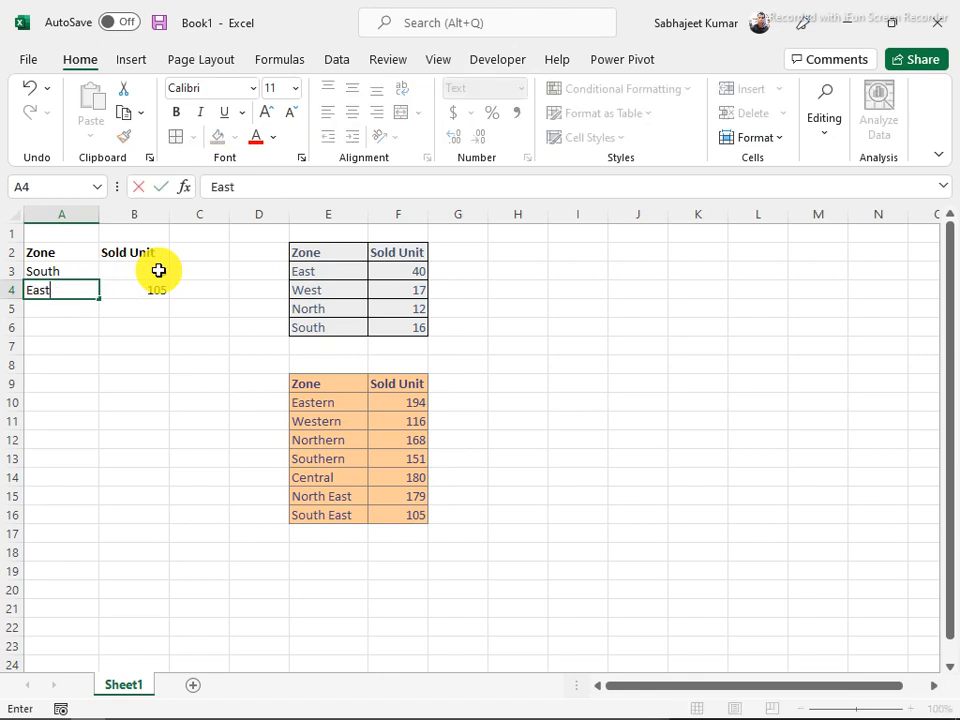
pyautogui.press('Return')
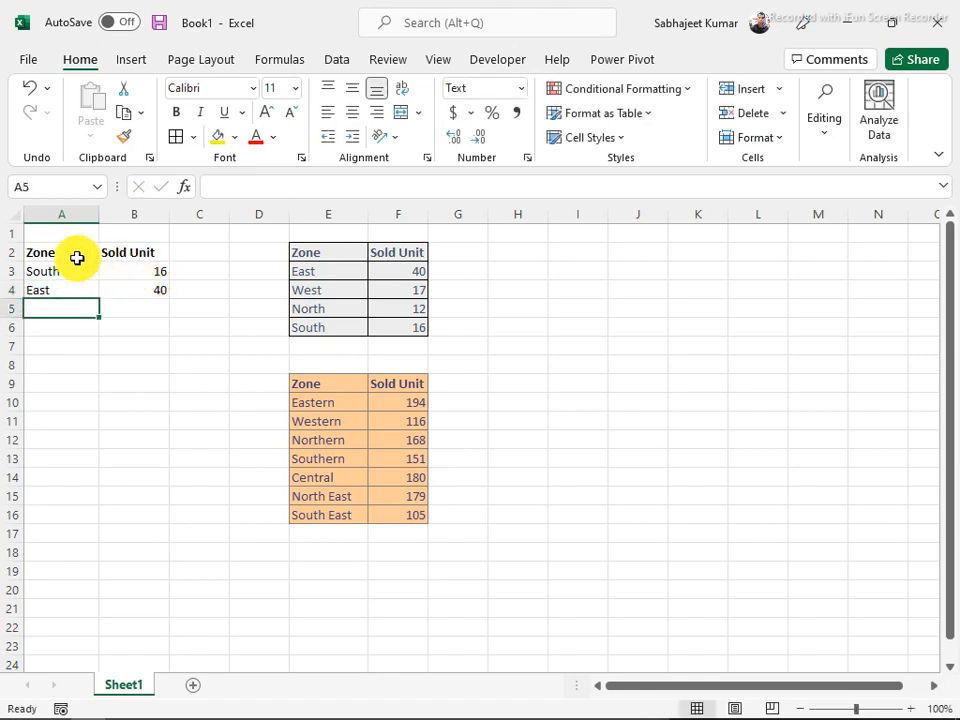
pyautogui.moveTo(66, 253); pyautogui.dragTo(129, 283)
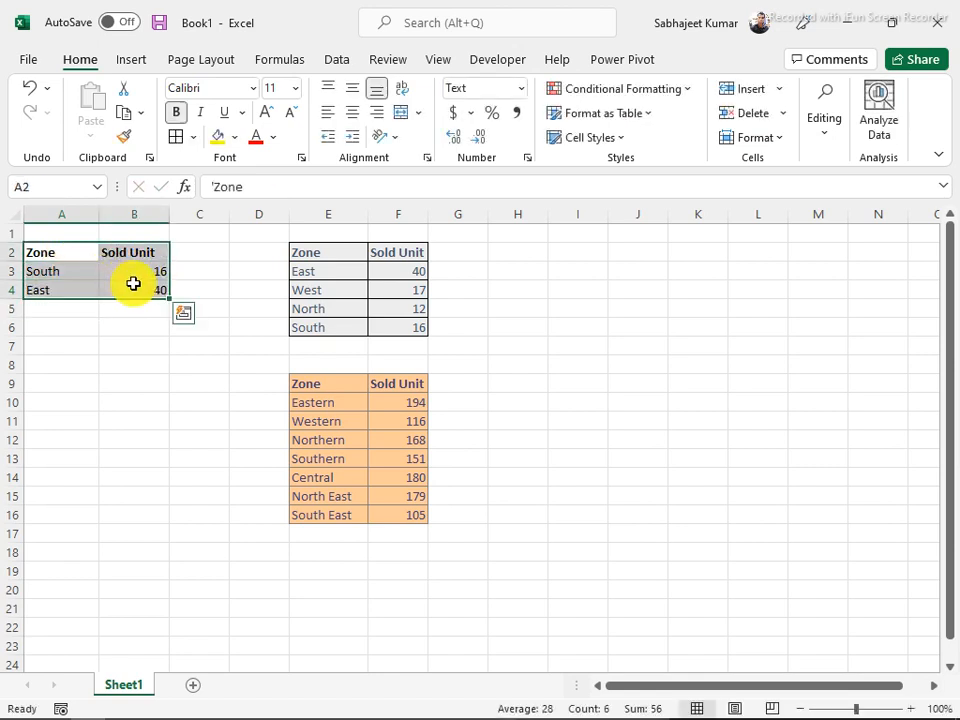